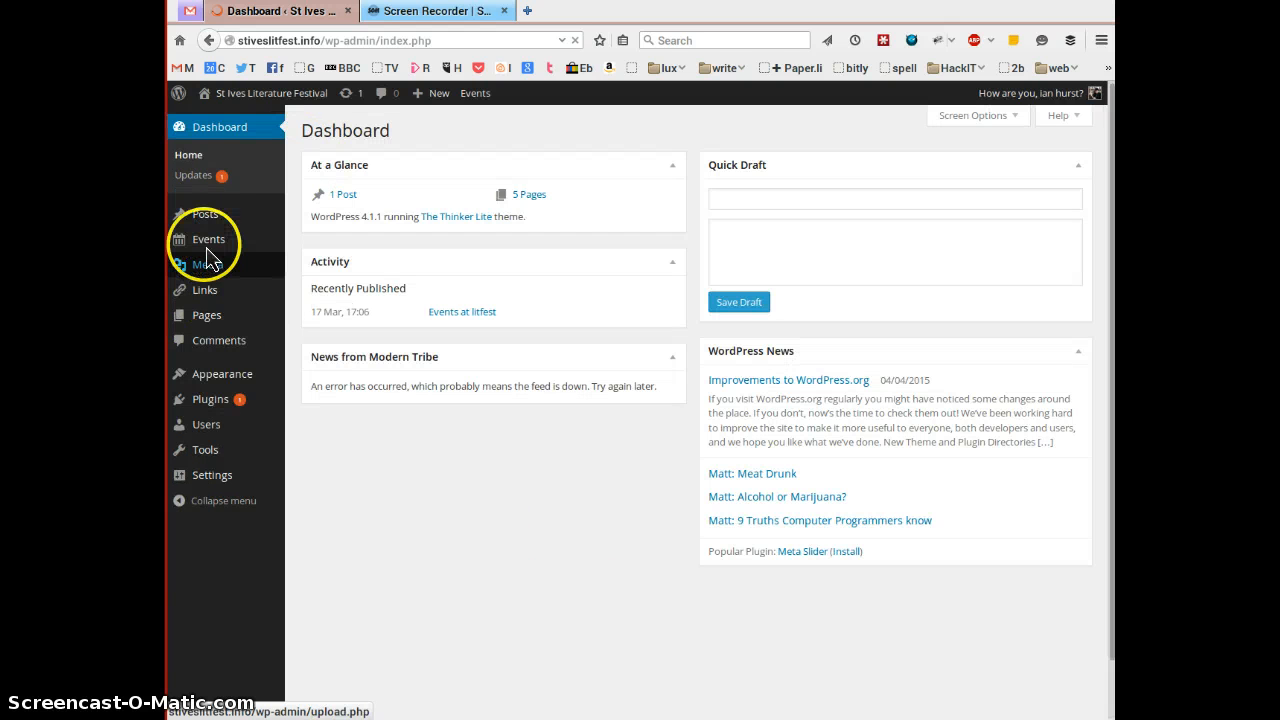
- Bring up the Events flyout submenu in the Dashboard's admin sidebar
{"action": "mouse_move", "coordinate": [211, 256]}
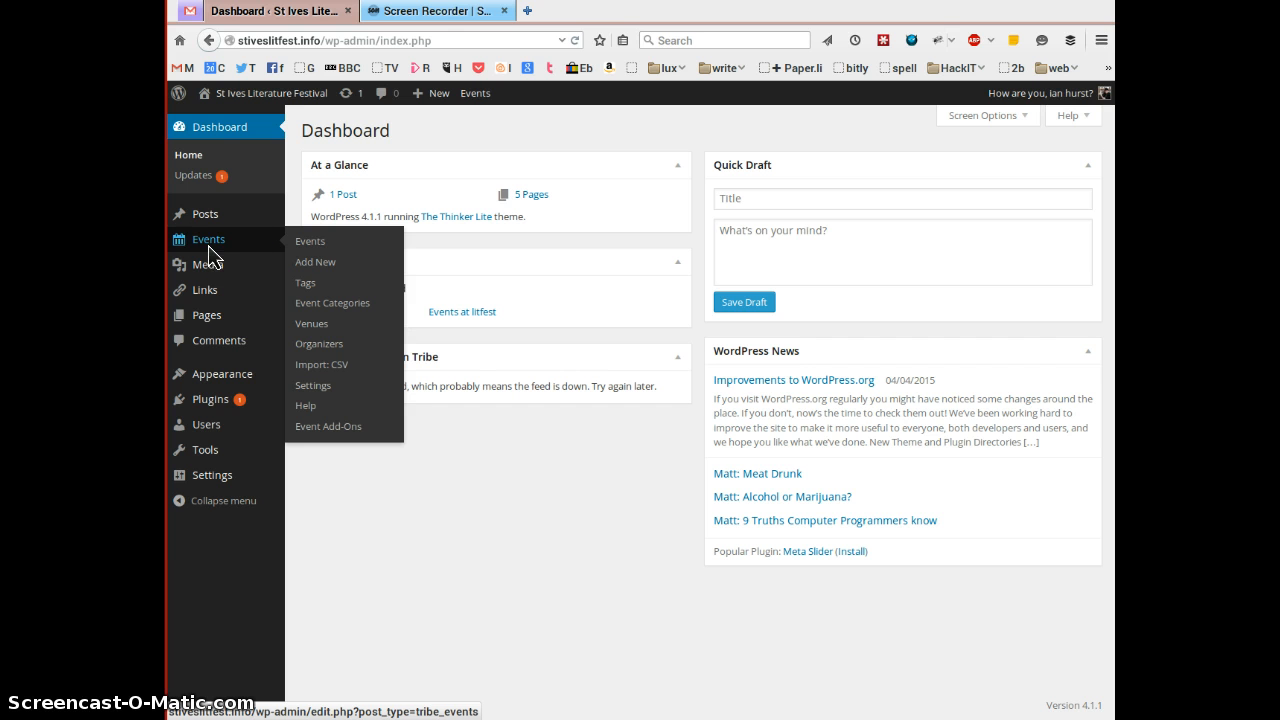
- Start a new event via Events > Add New and try the empty title and body fields
{"action": "left_click", "coordinate": [330, 272]}
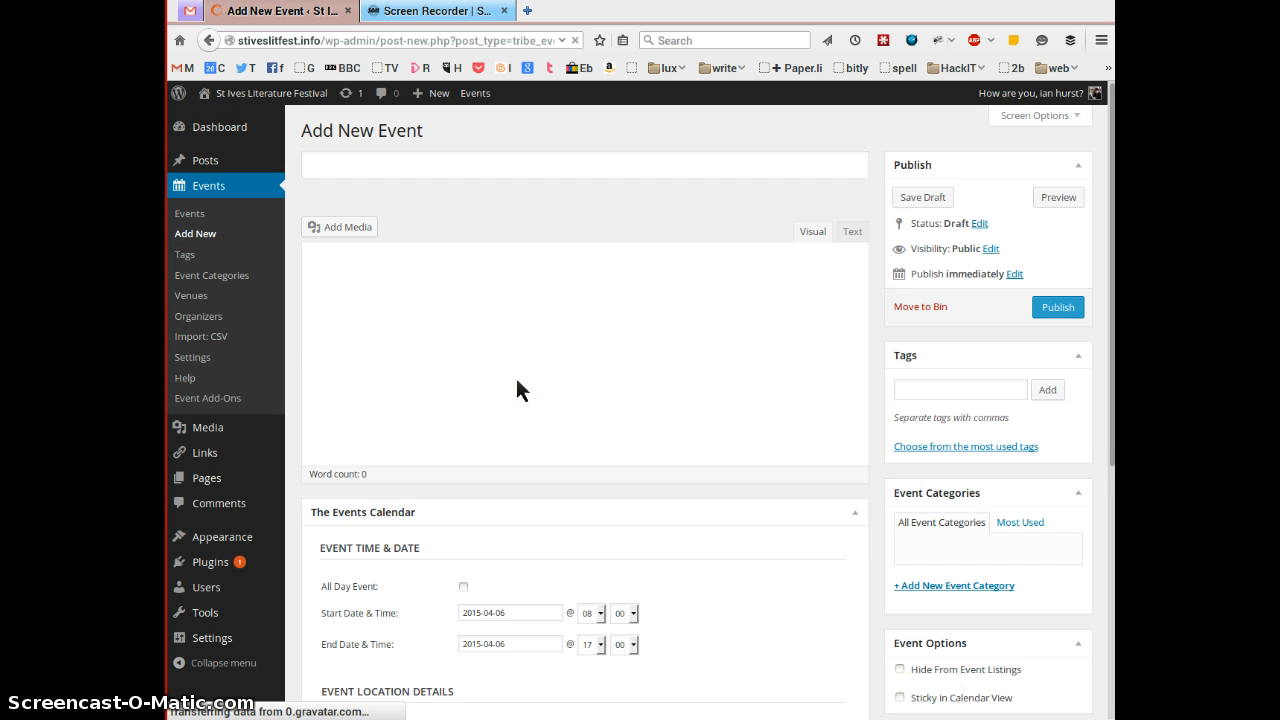
{"action": "left_click", "coordinate": [560, 395]}
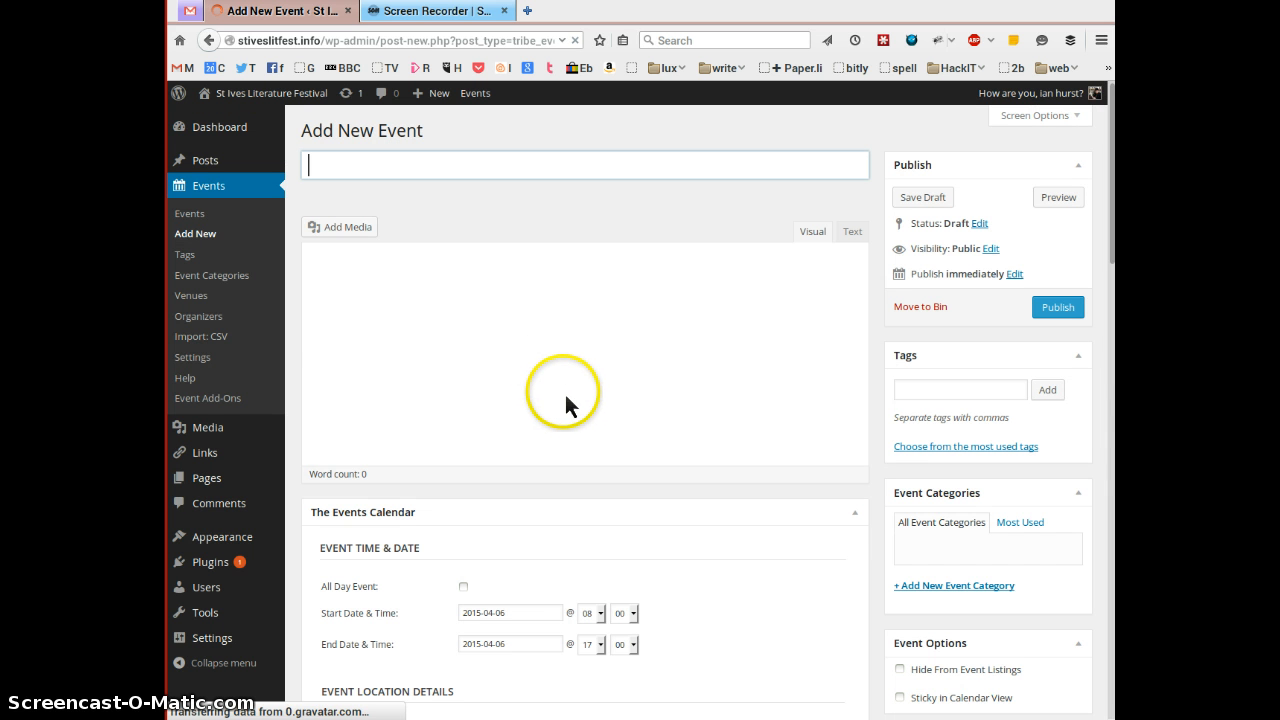
{"action": "left_click", "coordinate": [369, 182]}
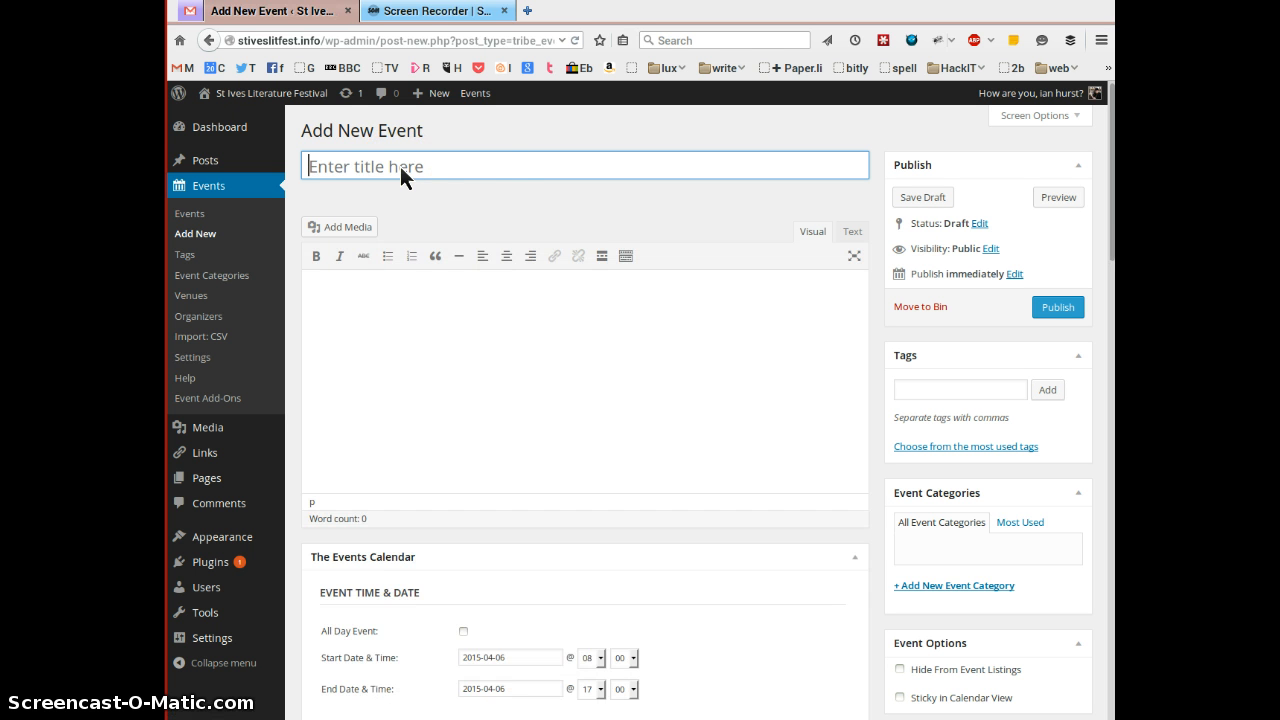
{"action": "left_click", "coordinate": [330, 164]}
{"action": "left_click", "coordinate": [338, 183]}
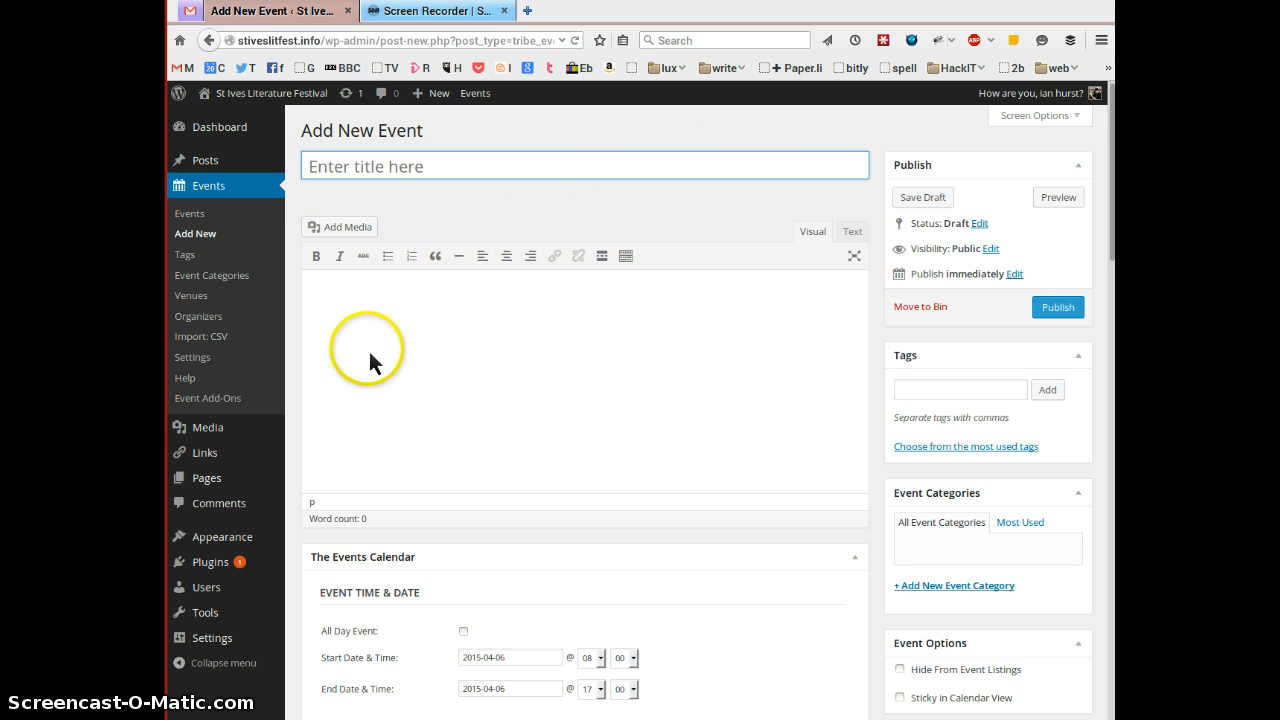
{"action": "left_click", "coordinate": [343, 295]}
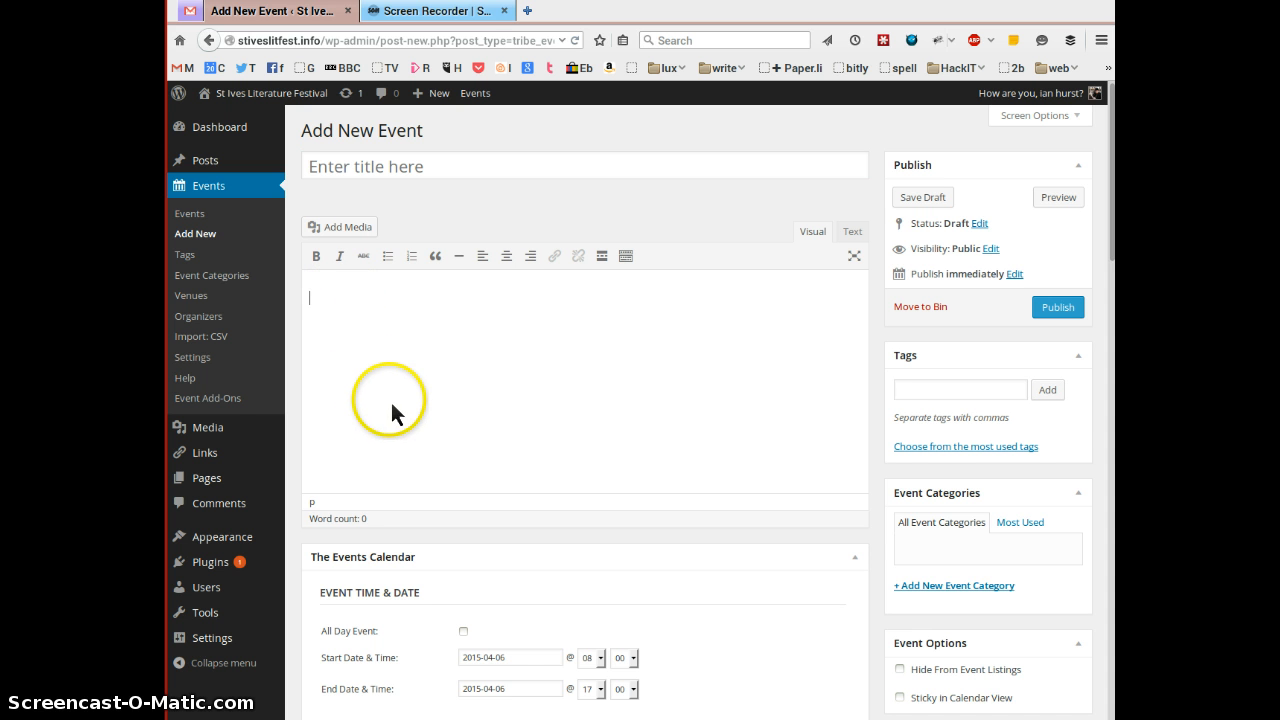
- Scroll the new event form down to its time, date and location sections
{"action": "scroll", "coordinate": [466, 350], "scroll_direction": "down", "scroll_amount": 1}
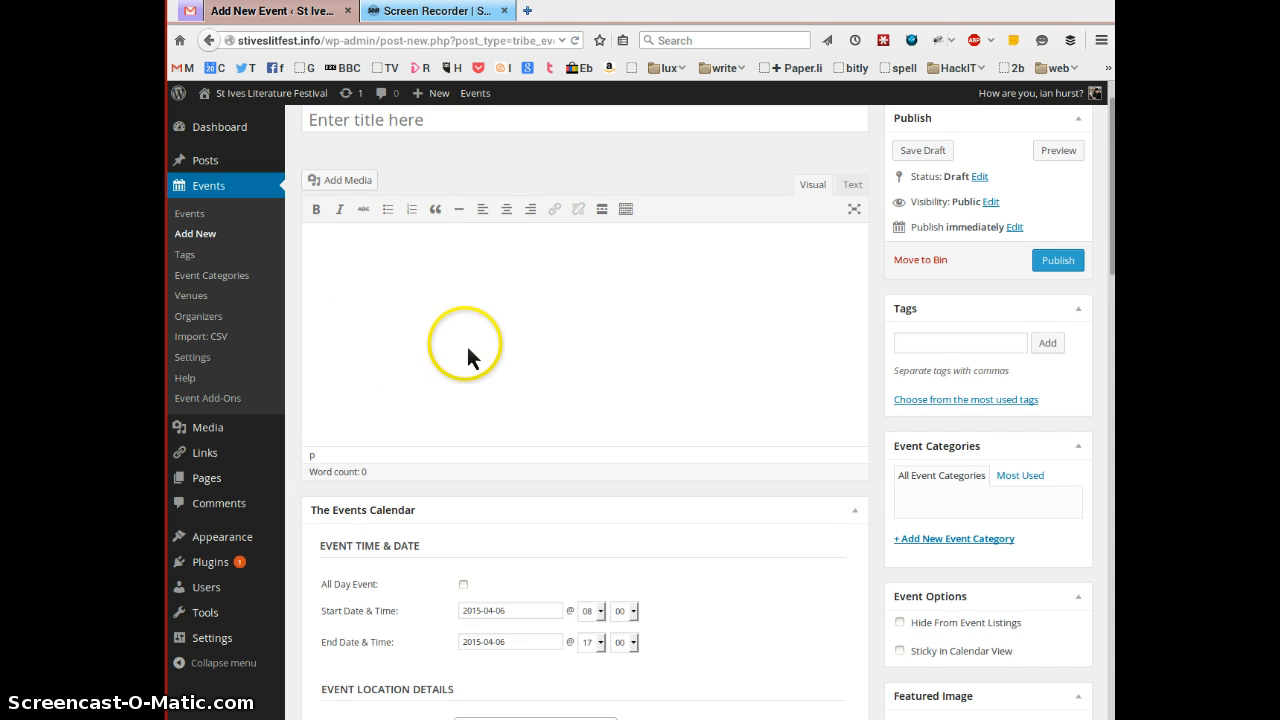
{"action": "scroll", "coordinate": [477, 340], "scroll_direction": "down", "scroll_amount": 1}
{"action": "scroll", "coordinate": [480, 520], "scroll_direction": "down", "scroll_amount": 3}
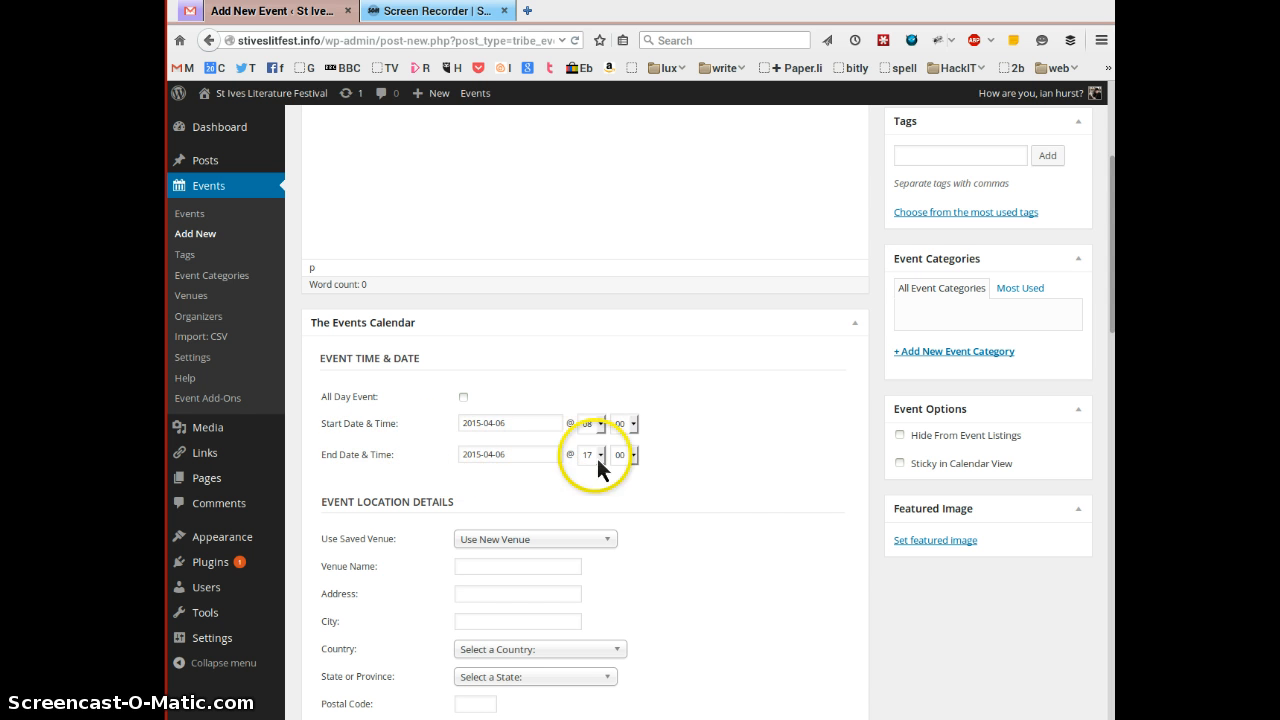
{"action": "scroll", "coordinate": [344, 480], "scroll_direction": "down", "scroll_amount": 4}
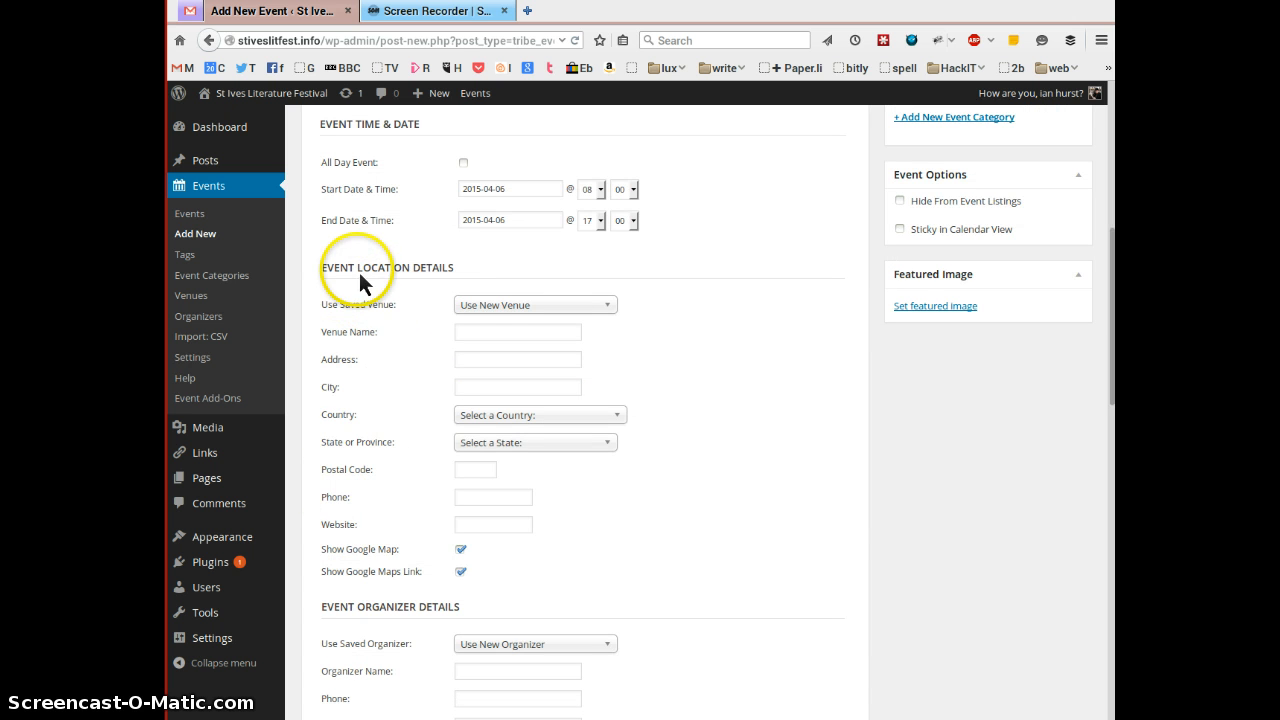
{"action": "left_click", "coordinate": [610, 307]}
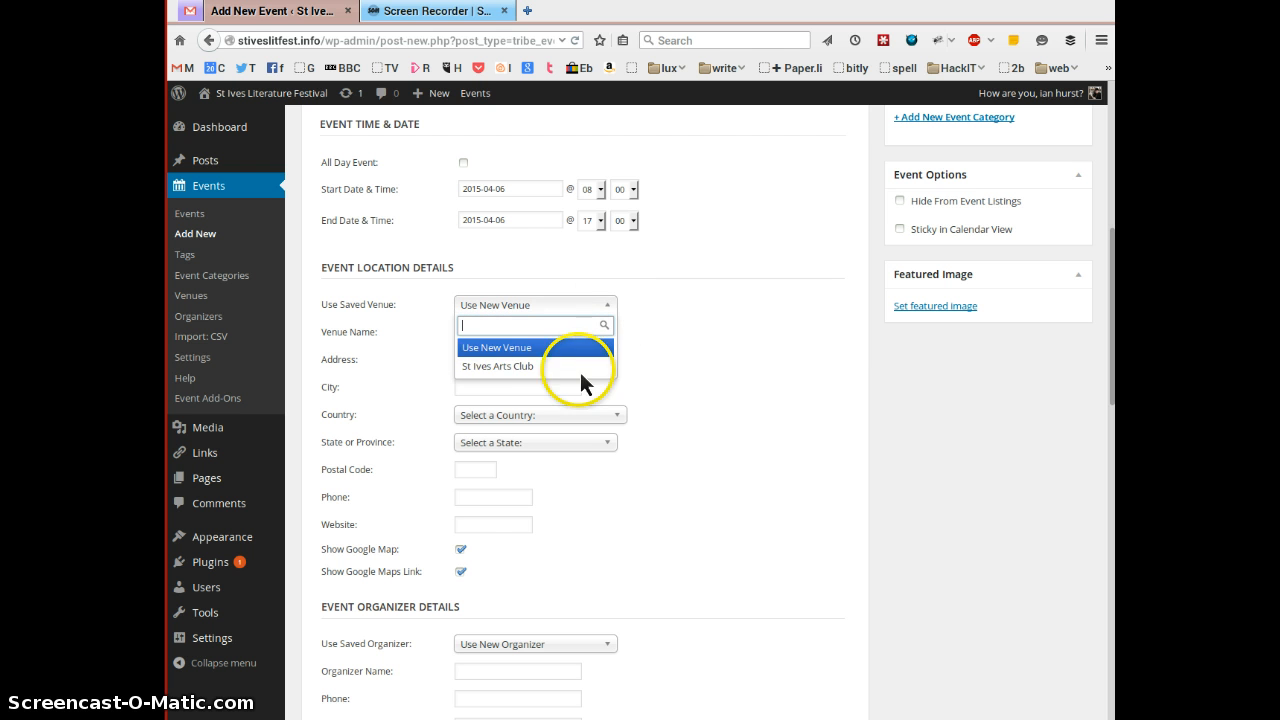
{"action": "left_click", "coordinate": [497, 372]}
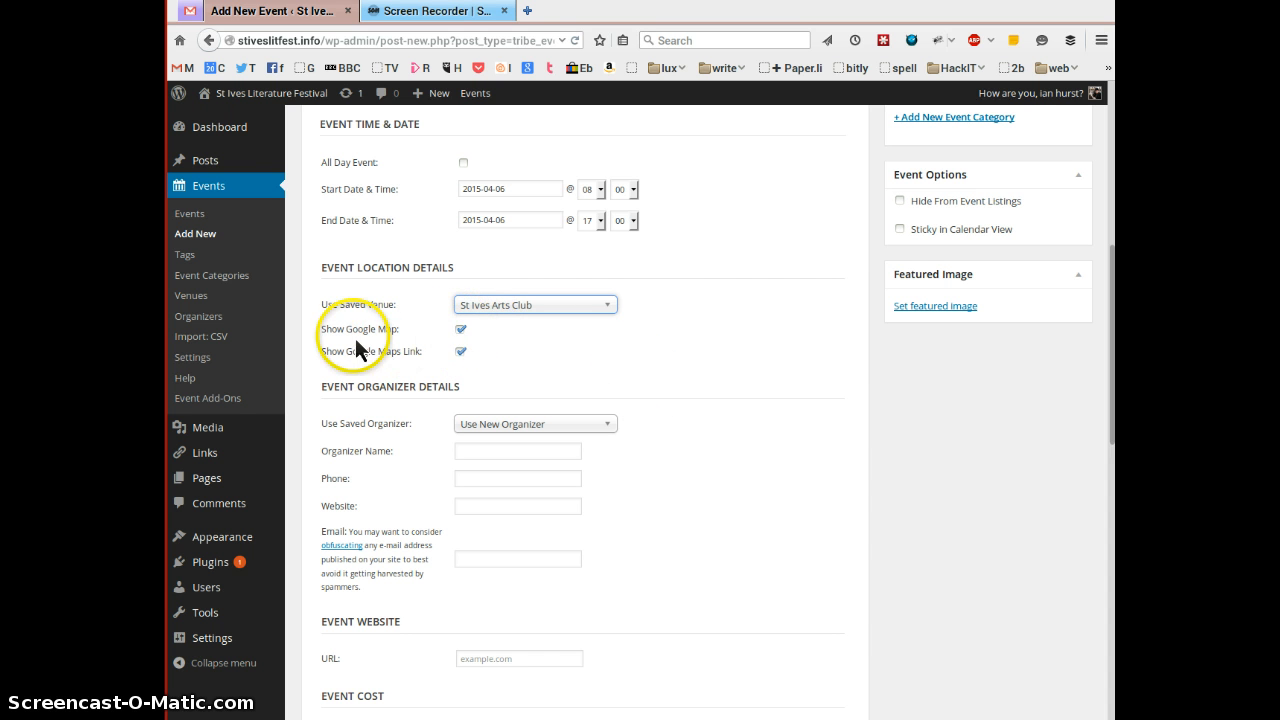
{"action": "left_click", "coordinate": [607, 307]}
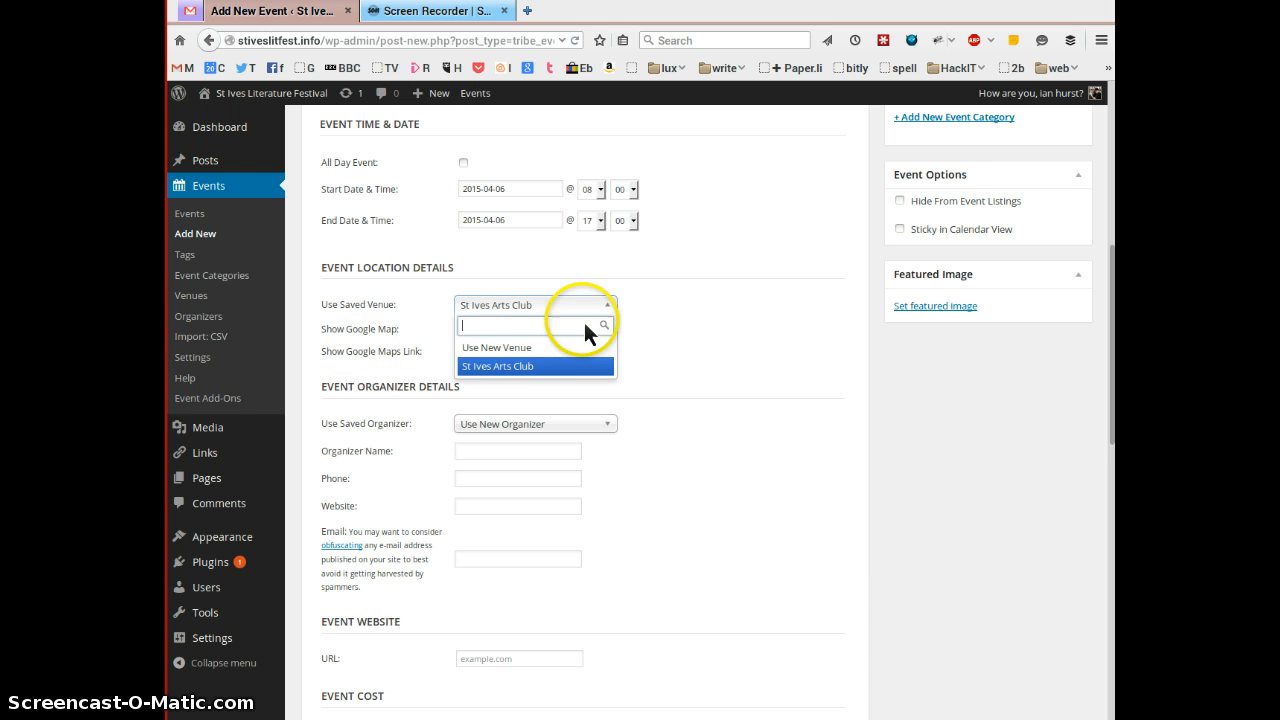
{"action": "left_click", "coordinate": [532, 352]}
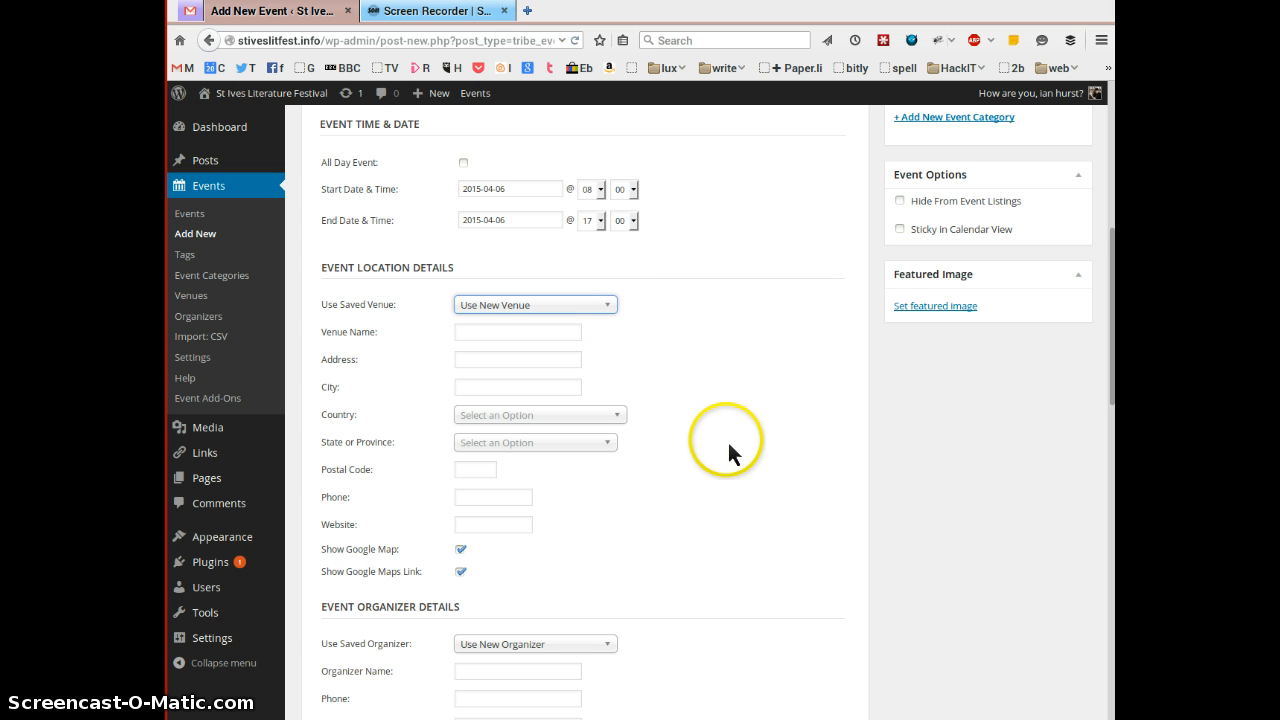
{"action": "scroll", "coordinate": [567, 625], "scroll_direction": "down", "scroll_amount": 1}
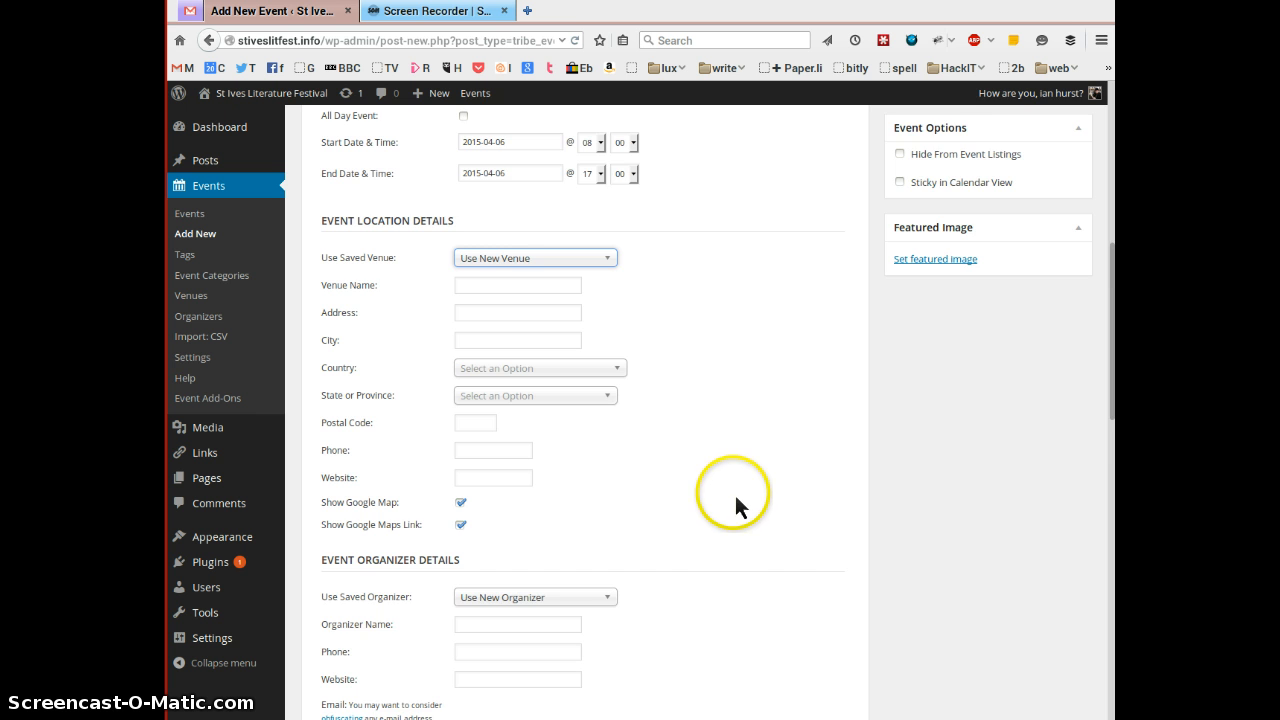
{"action": "scroll", "coordinate": [734, 493], "scroll_direction": "down", "scroll_amount": 4}
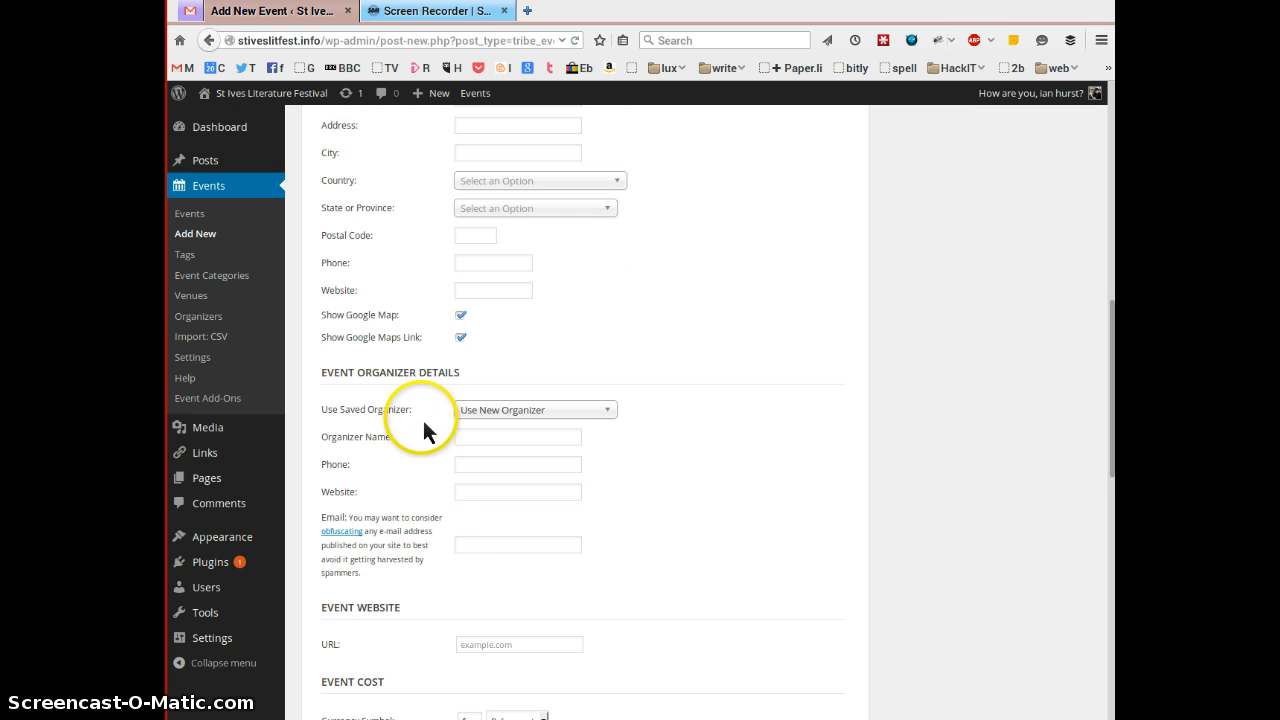
{"action": "left_click", "coordinate": [607, 411]}
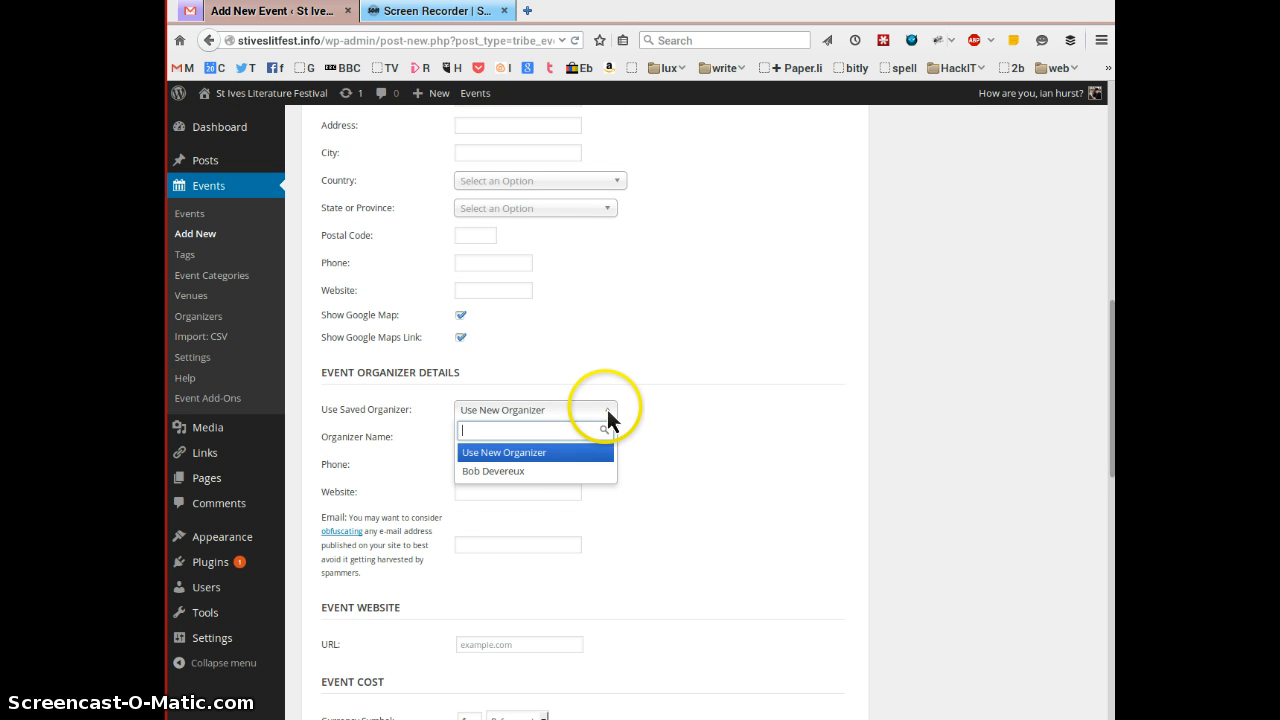
{"action": "left_click", "coordinate": [534, 471]}
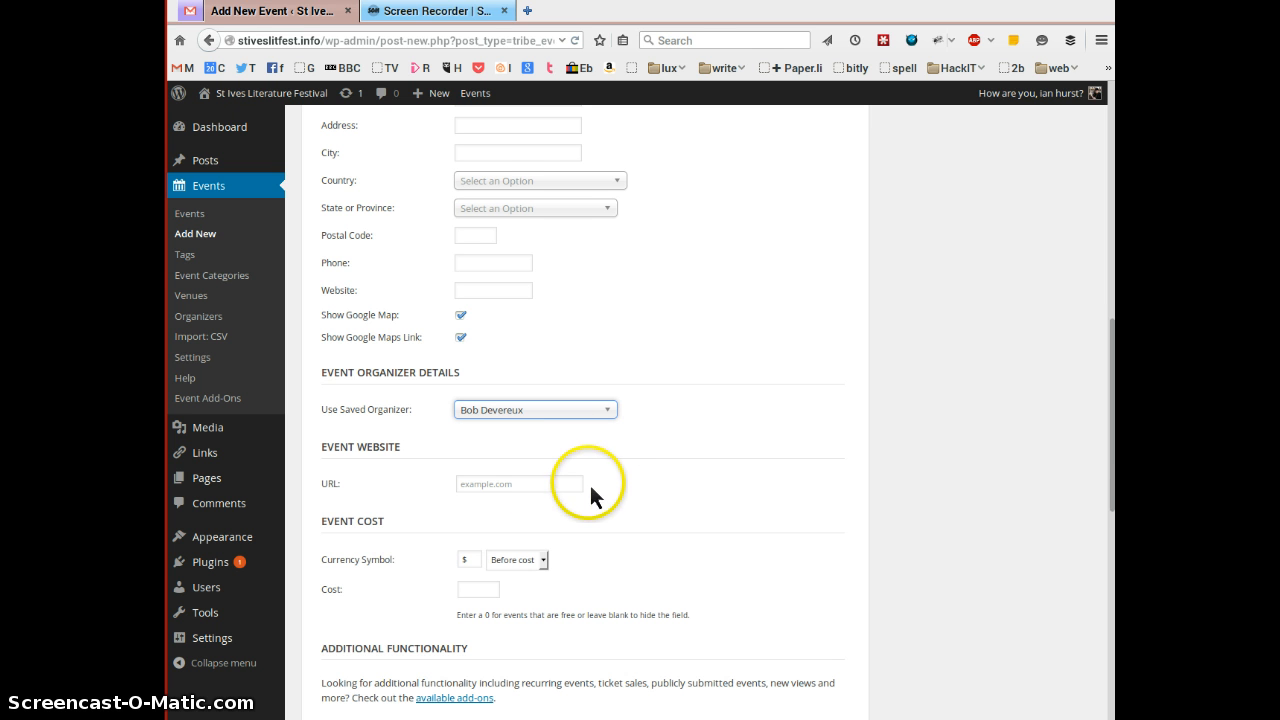
{"action": "left_click", "coordinate": [467, 484]}
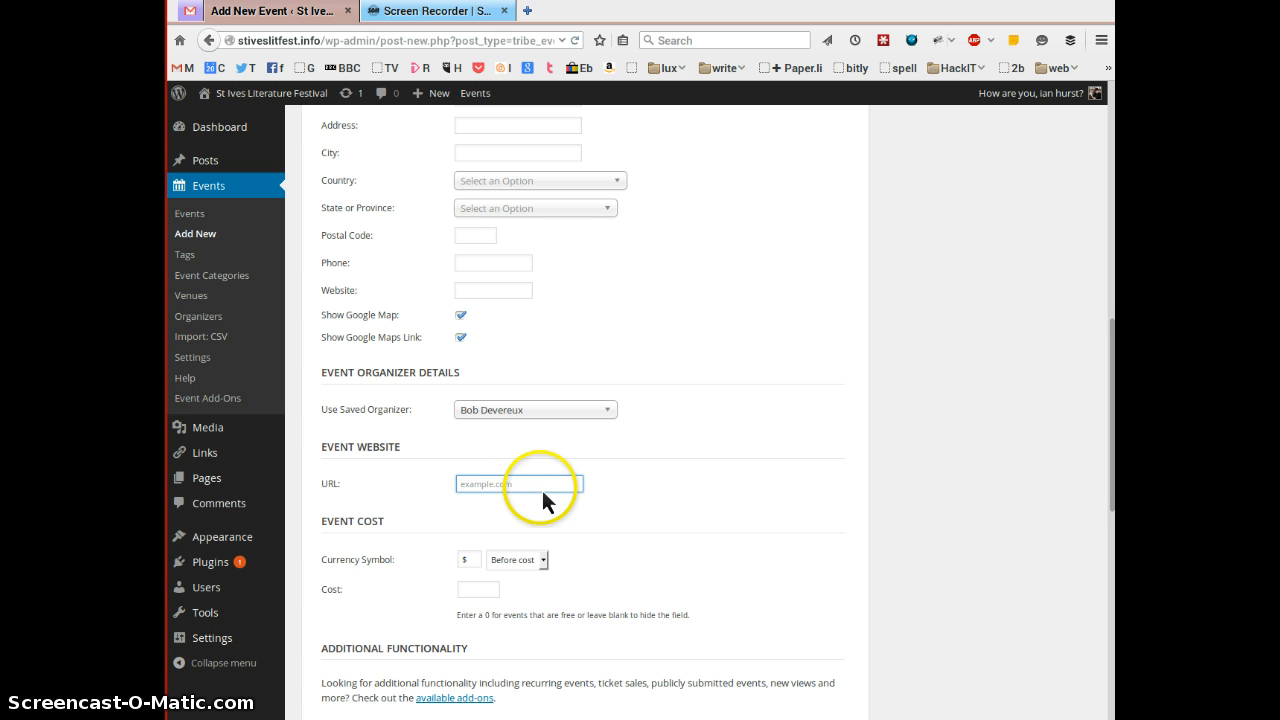
{"action": "left_click", "coordinate": [487, 481]}
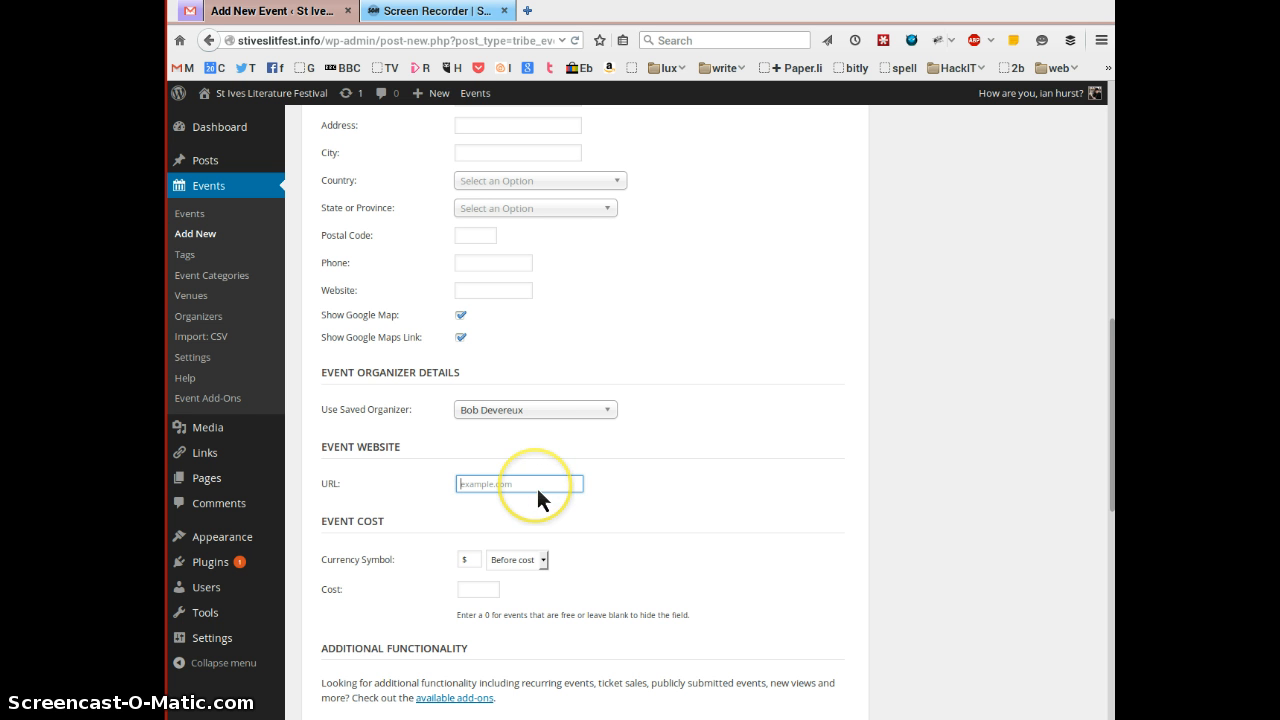
{"action": "left_click", "coordinate": [607, 410]}
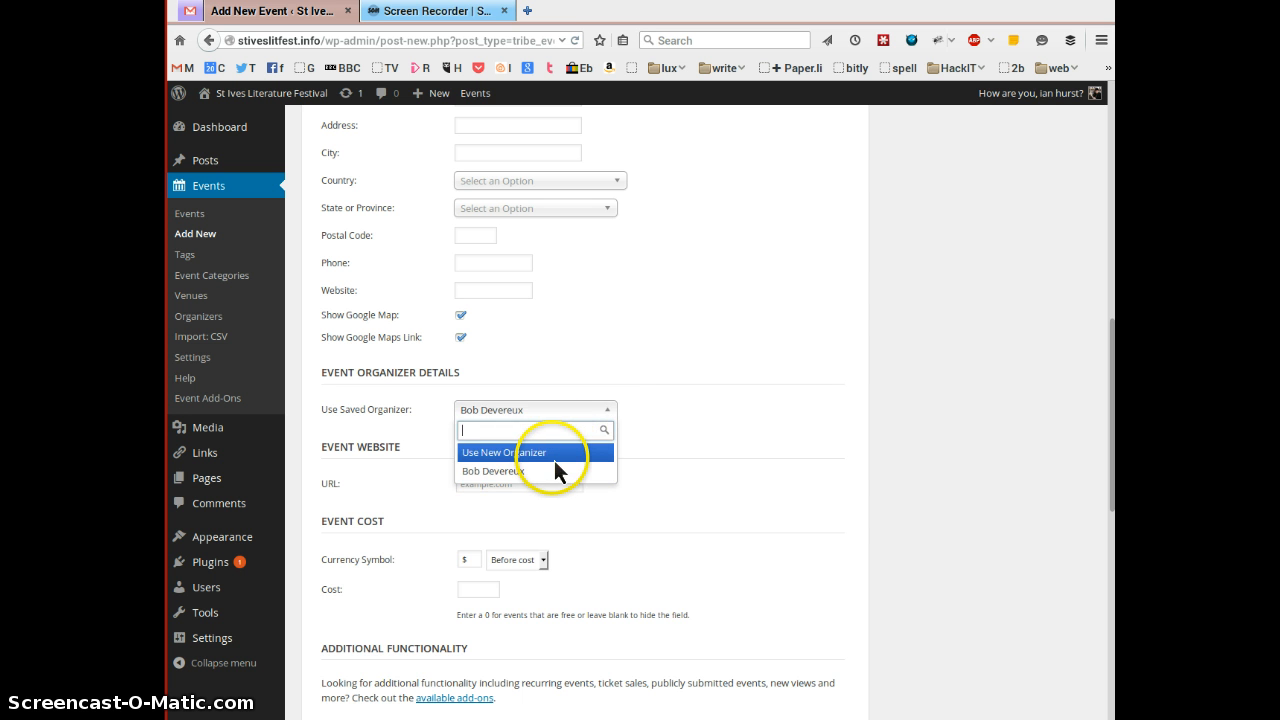
{"action": "left_click", "coordinate": [562, 455]}
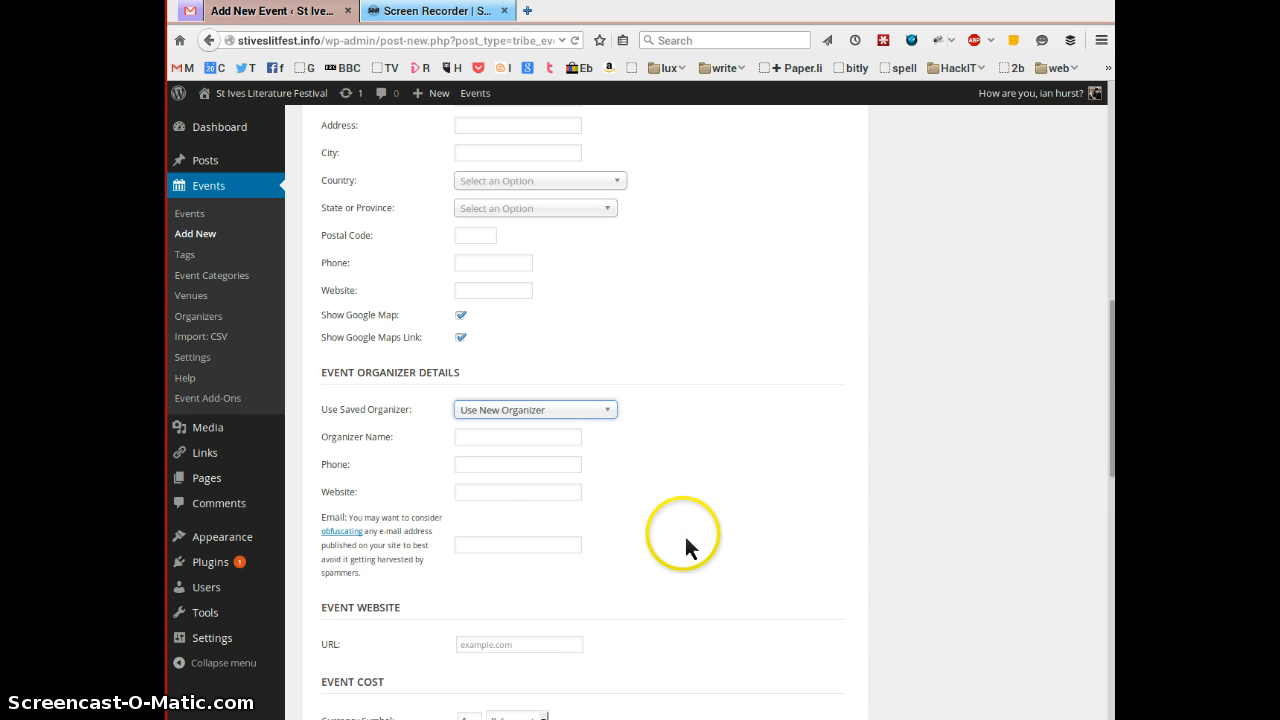
- Keep the currency symbol before the cost and enter 2.00 as the Event Cost
{"action": "scroll", "coordinate": [686, 546], "scroll_direction": "down", "scroll_amount": 3}
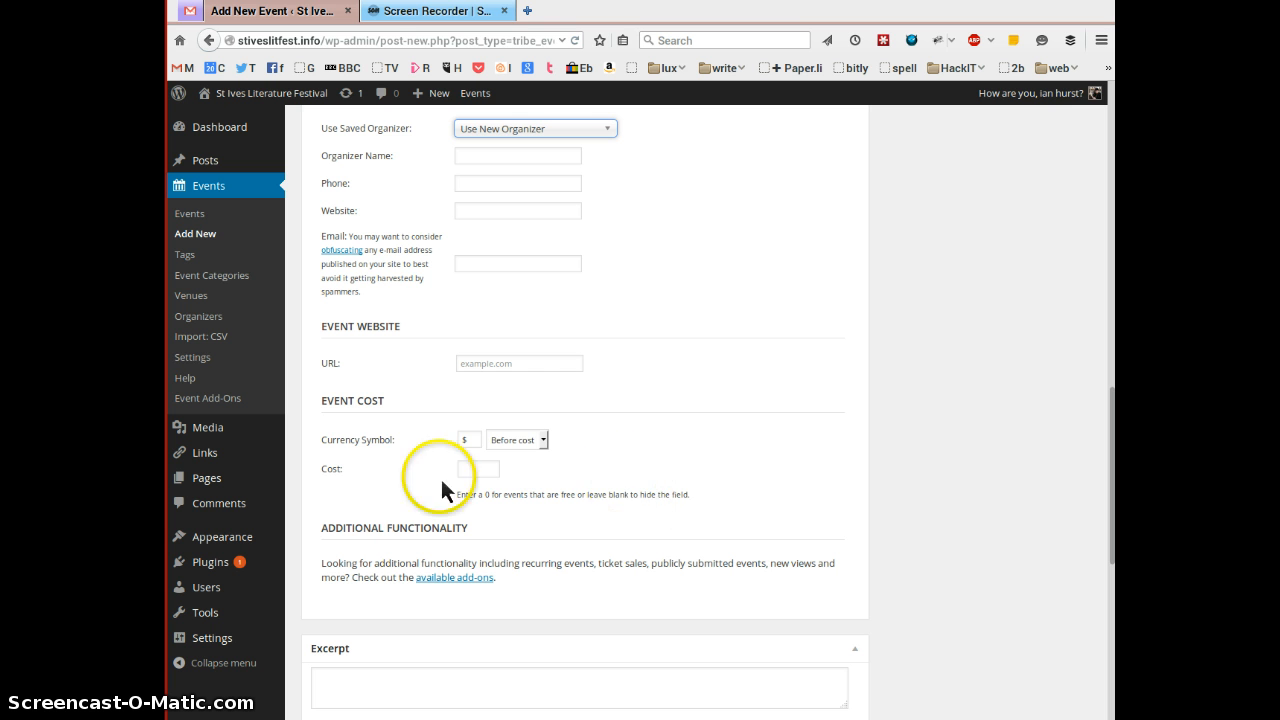
{"action": "left_click", "coordinate": [469, 441]}
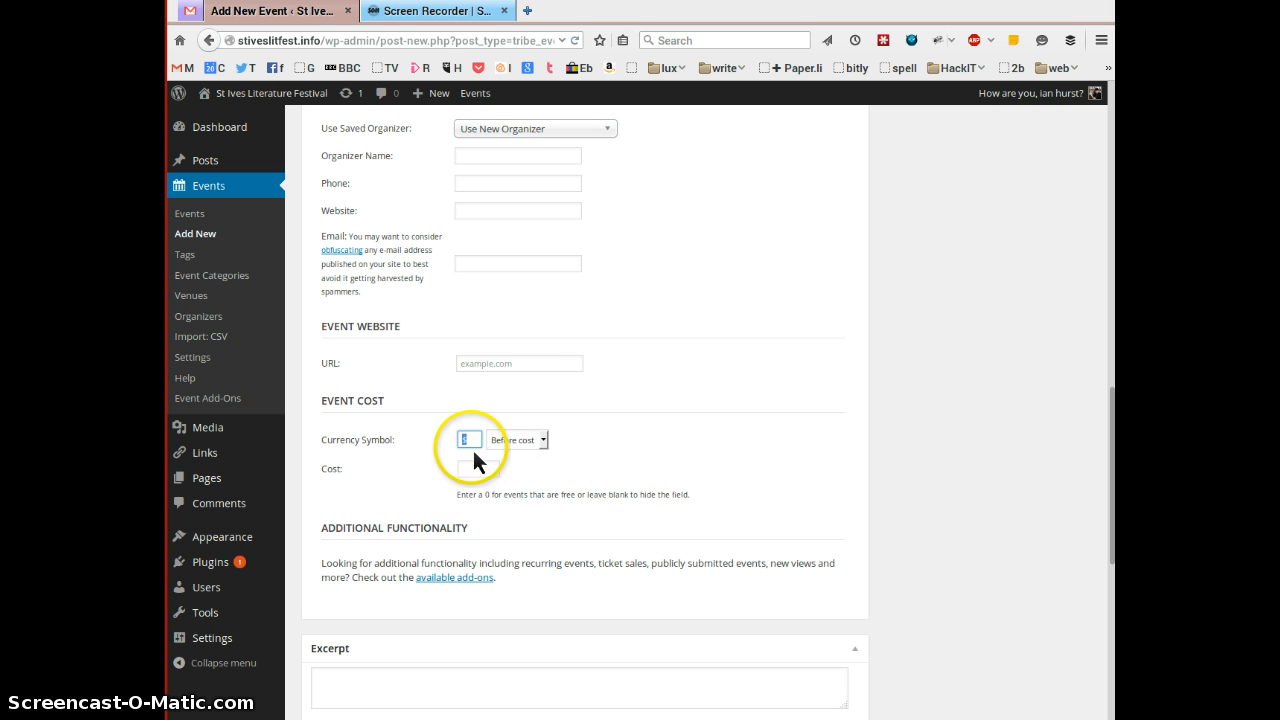
{"action": "left_click", "coordinate": [545, 445]}
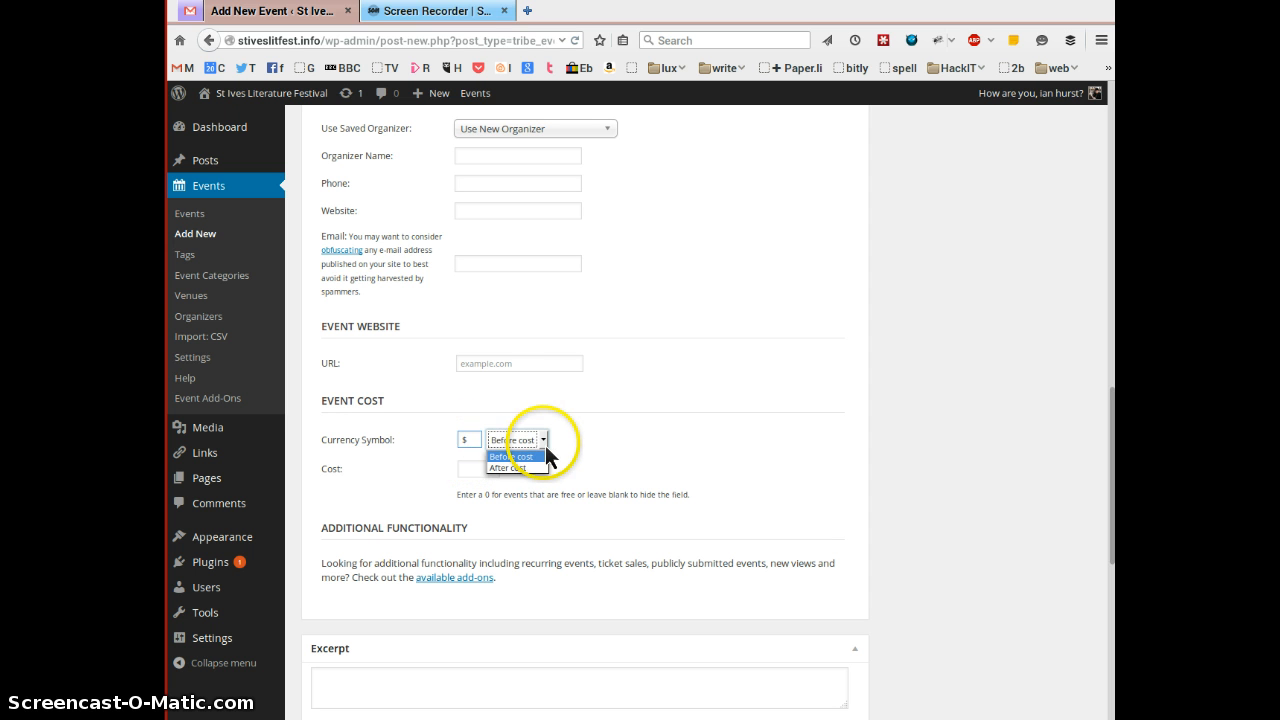
{"action": "left_click", "coordinate": [614, 437]}
{"action": "left_click", "coordinate": [466, 441]}
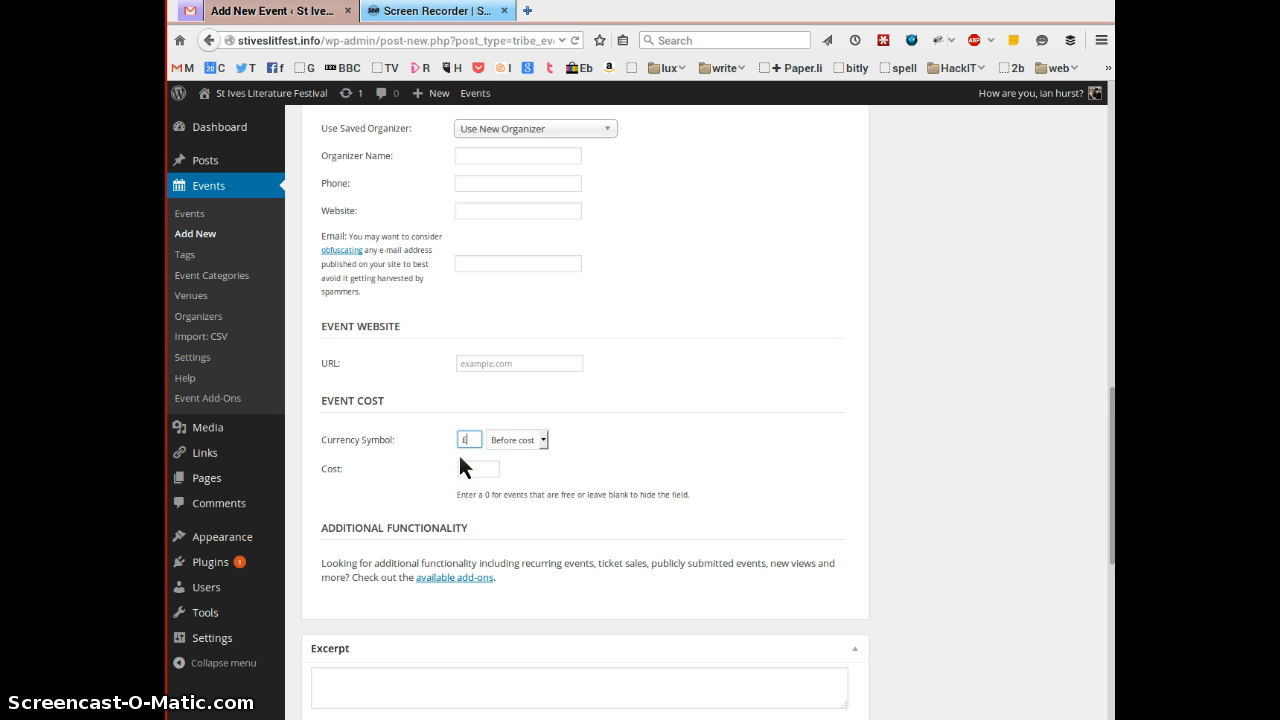
{"action": "left_click", "coordinate": [481, 463]}
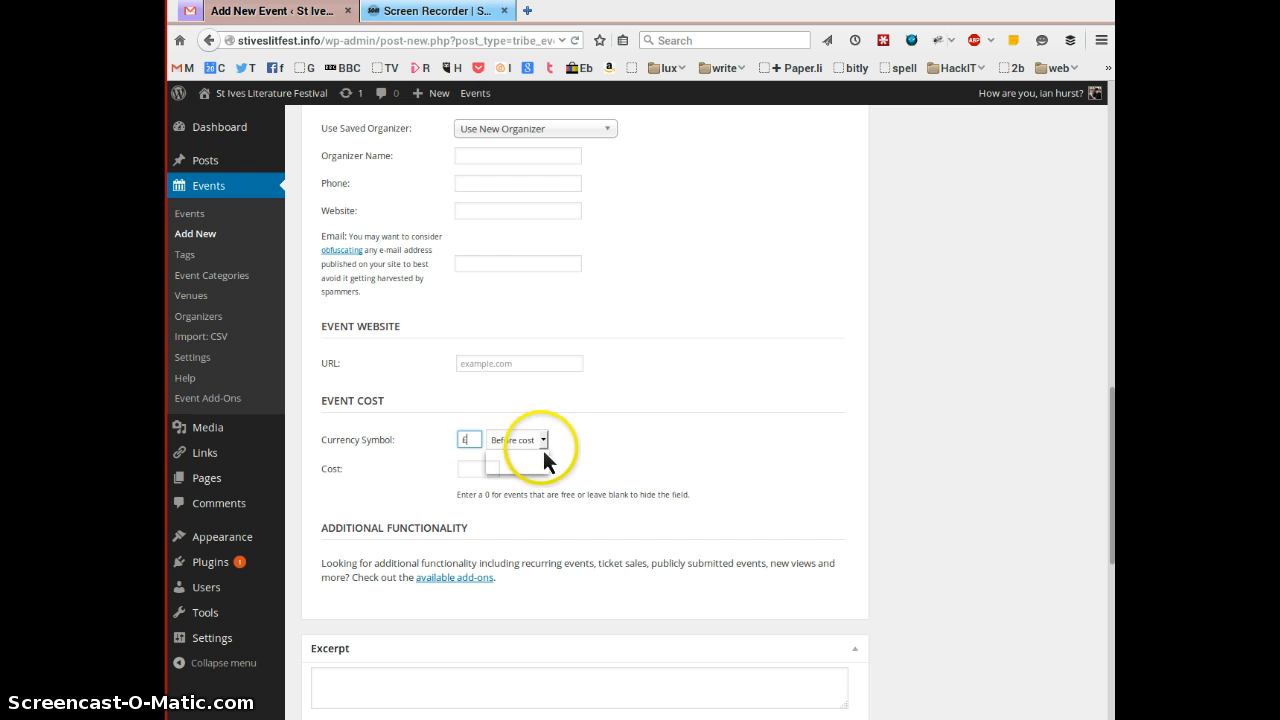
{"action": "left_click", "coordinate": [541, 443]}
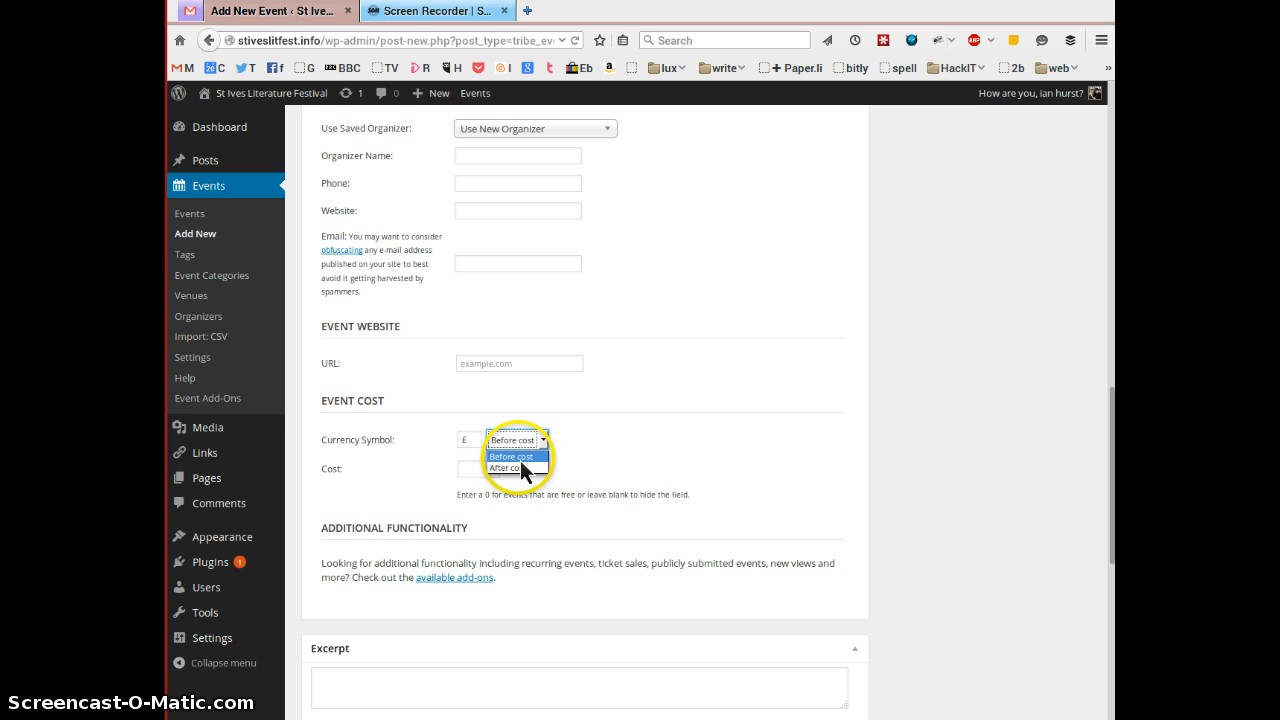
{"action": "left_click", "coordinate": [512, 456]}
{"action": "left_click", "coordinate": [476, 472]}
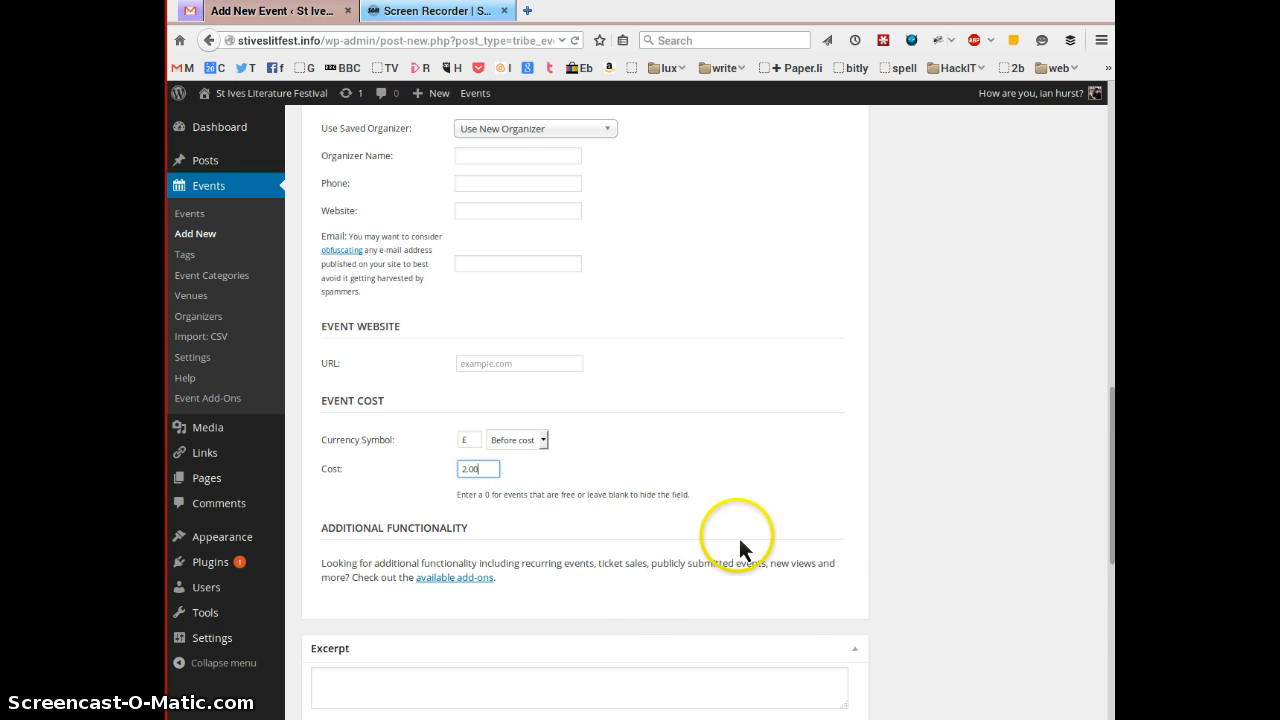
- Scroll down to the Excerpt, Custom Fields, Discussion and Author boxes
{"action": "scroll", "coordinate": [700, 560], "scroll_direction": "down", "scroll_amount": 2}
{"action": "scroll", "coordinate": [615, 620], "scroll_direction": "down", "scroll_amount": 3}
{"action": "scroll", "coordinate": [450, 465], "scroll_direction": "down", "scroll_amount": 5}
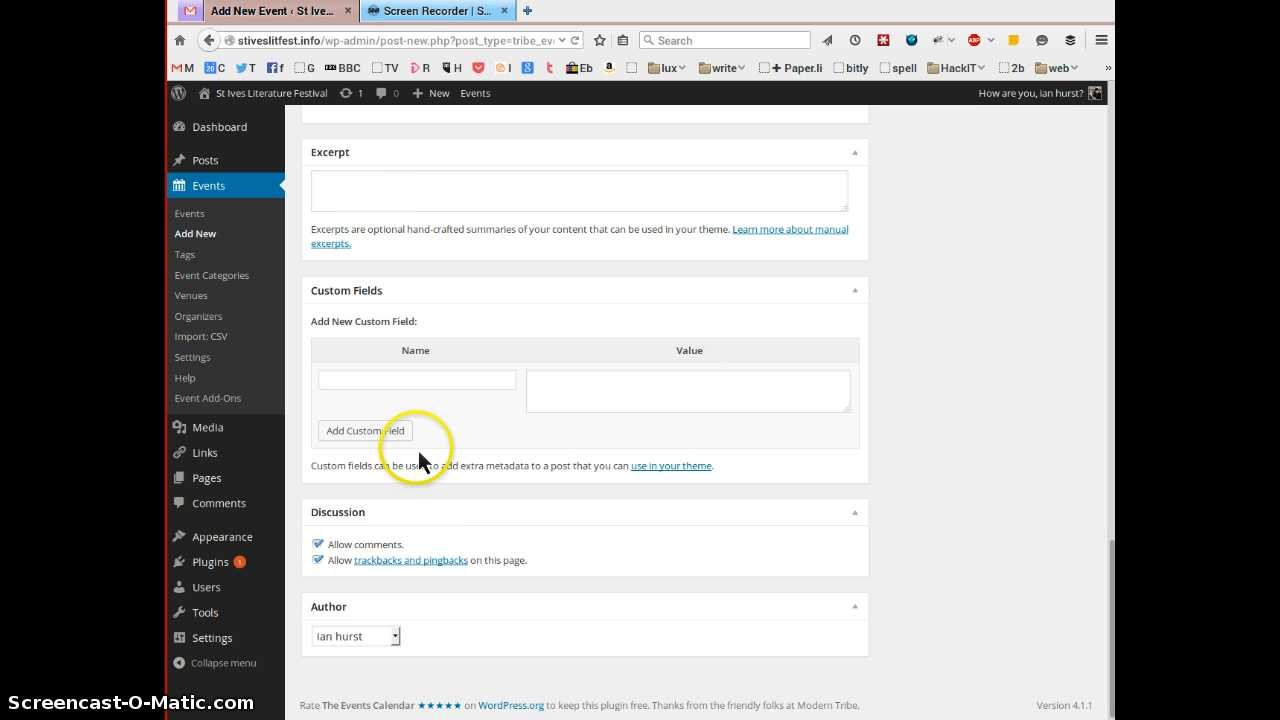
- Allow trackbacks and pingbacks on the event and choose admin as its author
{"action": "left_click", "coordinate": [316, 559]}
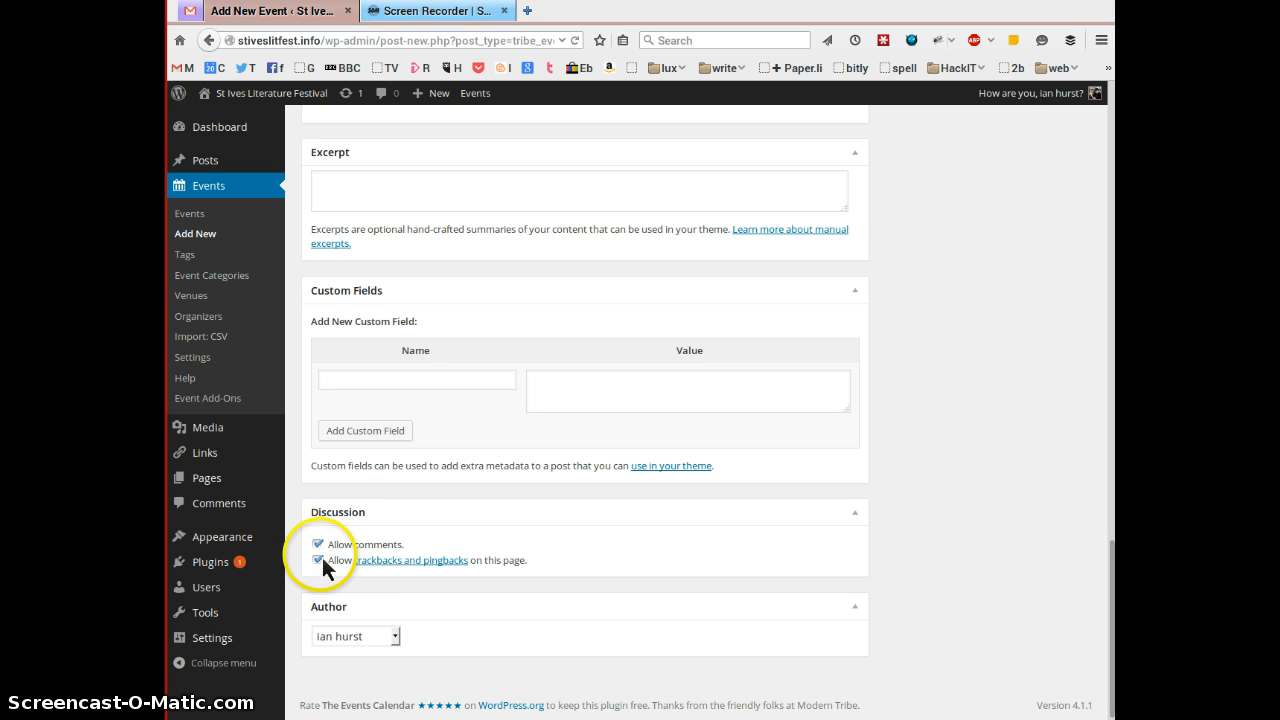
{"action": "left_click", "coordinate": [396, 637]}
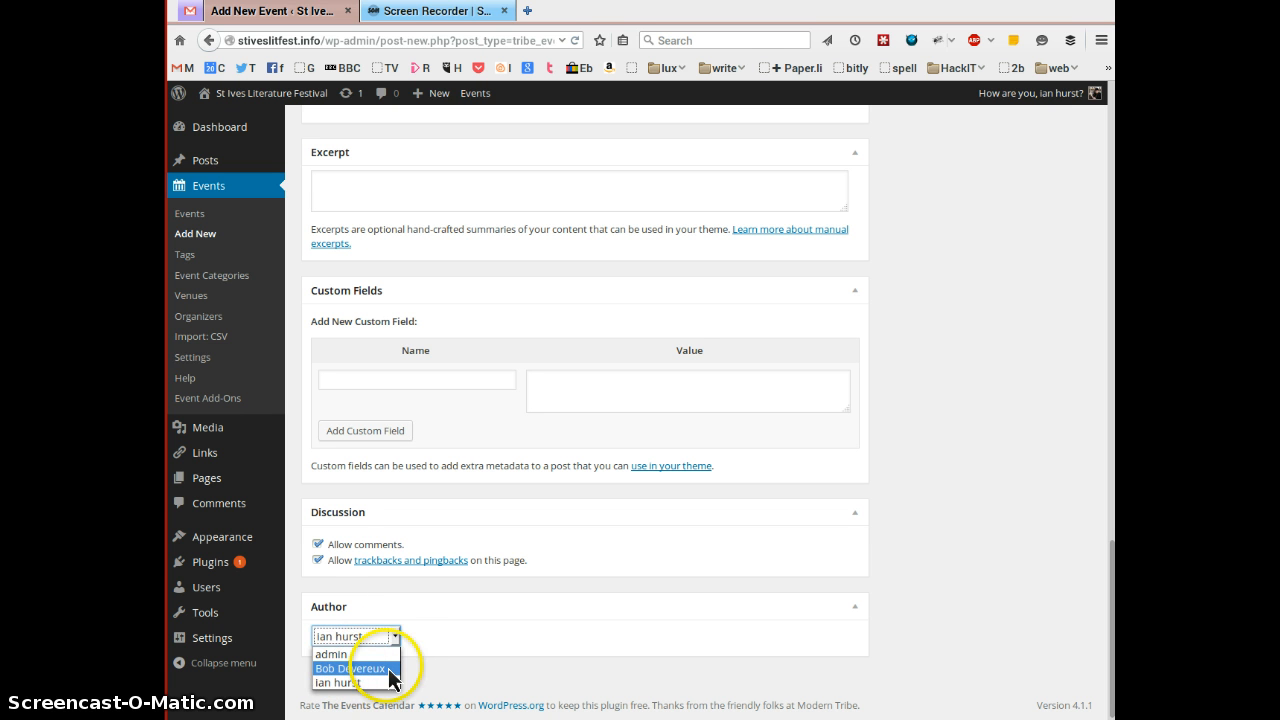
{"action": "left_click", "coordinate": [326, 675]}
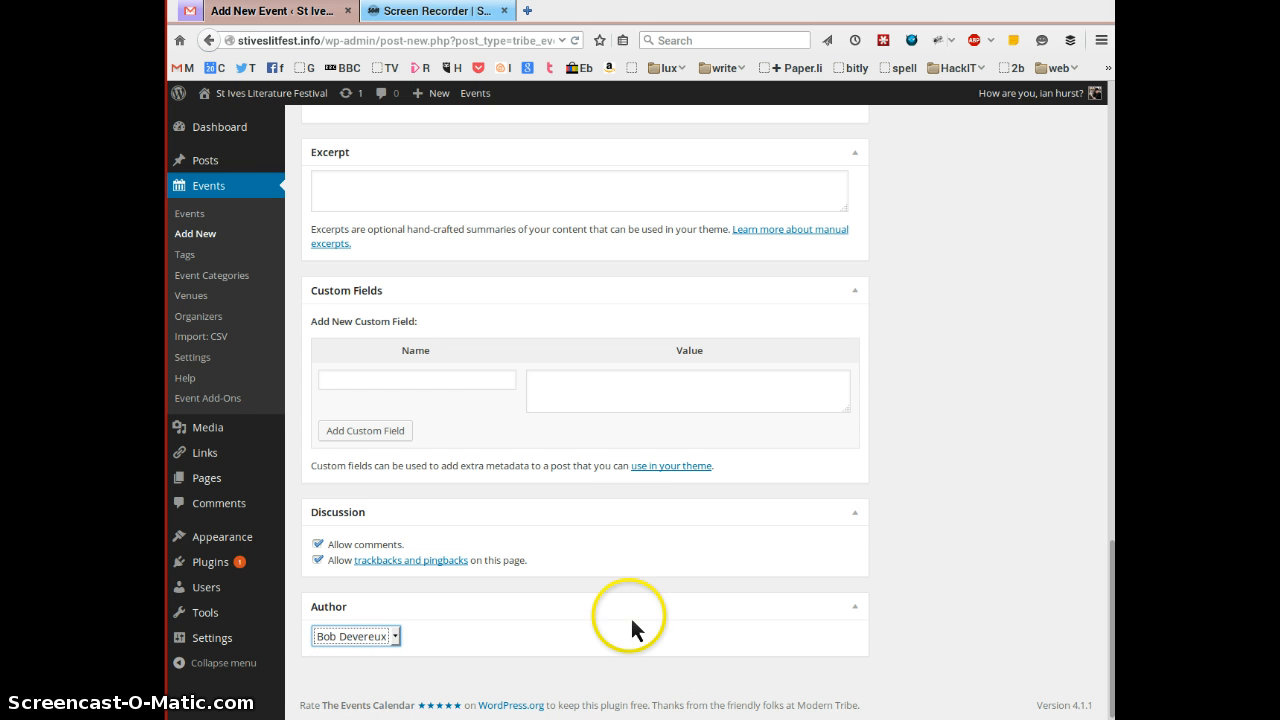
{"action": "left_click", "coordinate": [398, 641]}
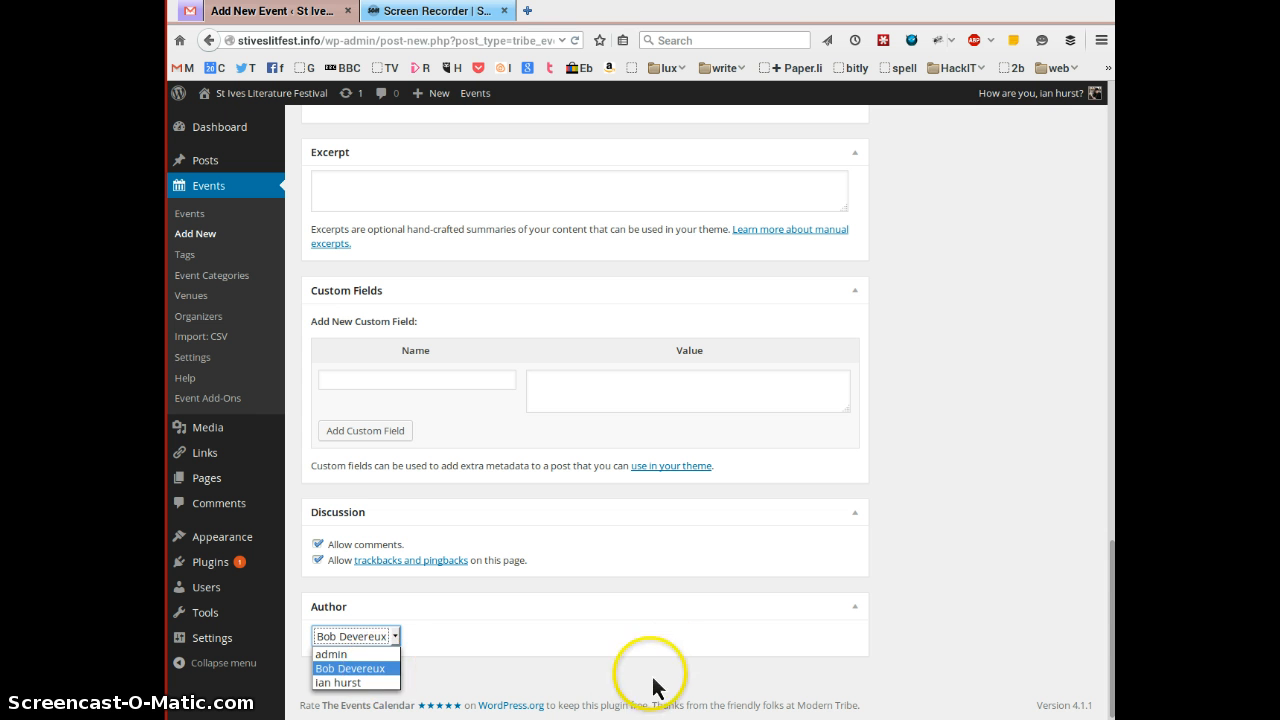
{"action": "left_click", "coordinate": [398, 668]}
{"action": "left_click", "coordinate": [387, 644]}
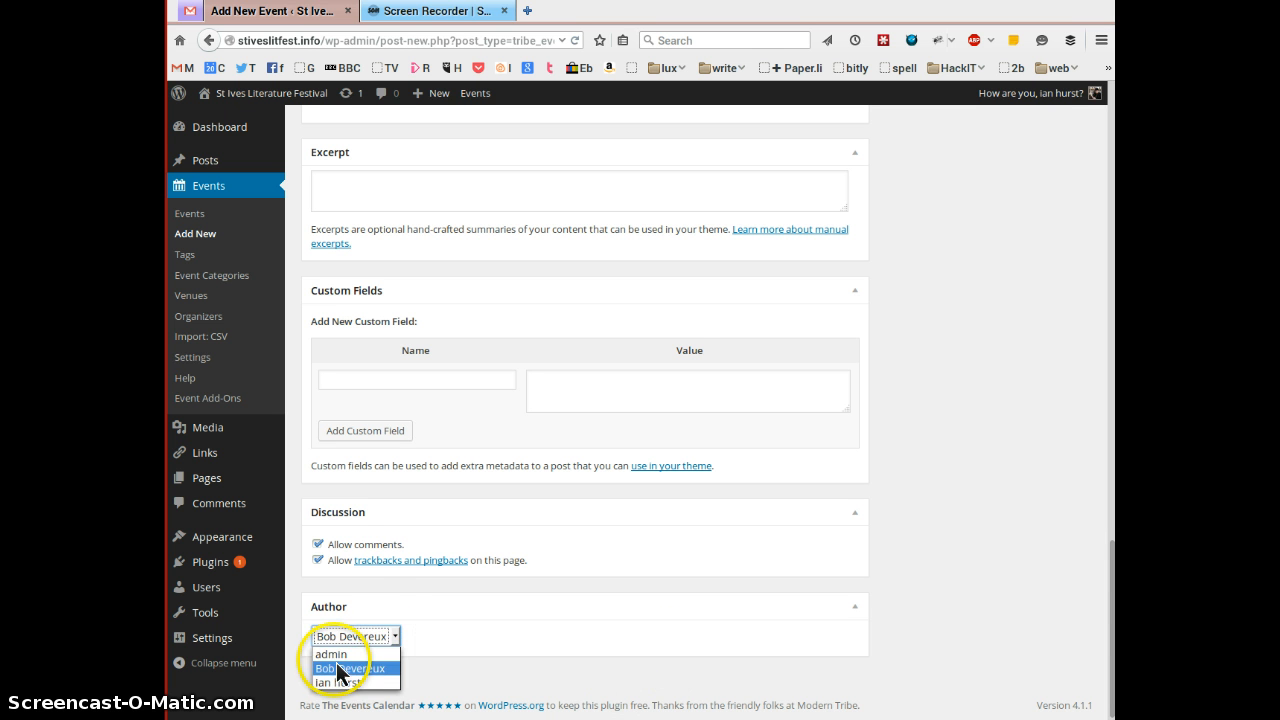
{"action": "left_click", "coordinate": [349, 663]}
{"action": "left_click", "coordinate": [945, 657]}
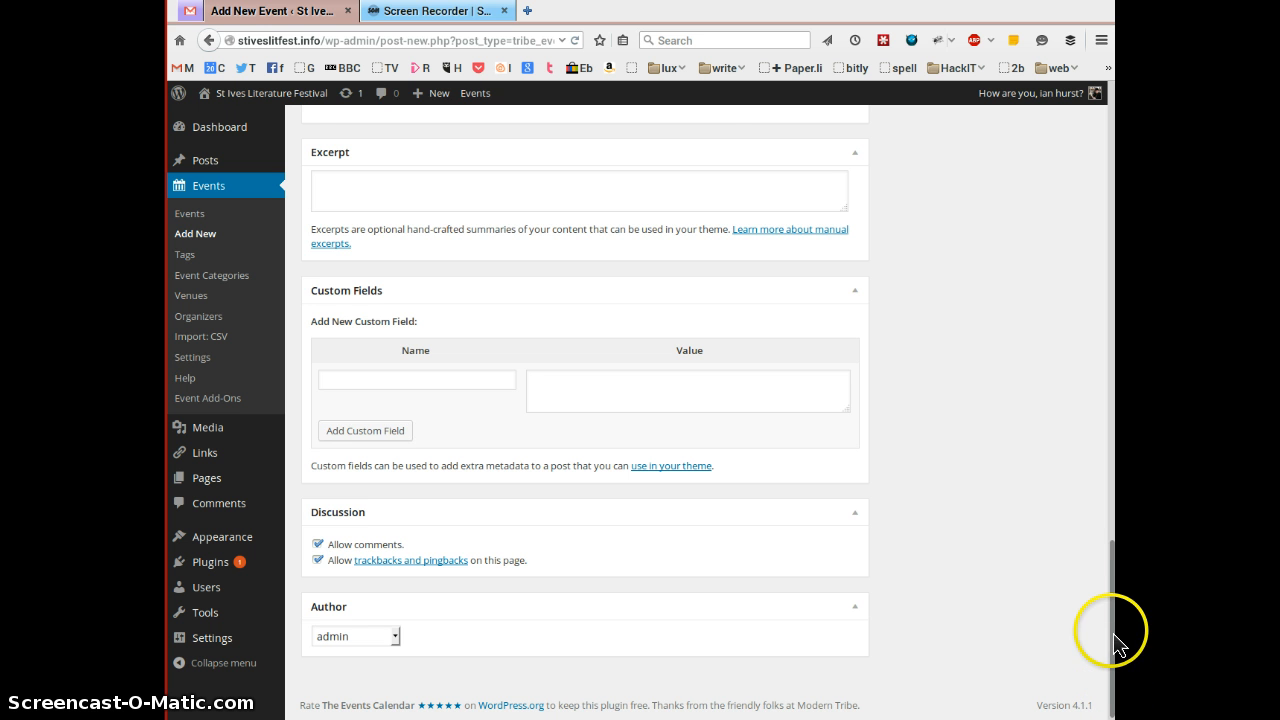
{"action": "left_click_drag", "start_coordinate": [1117, 620], "coordinate": [1100, 34]}
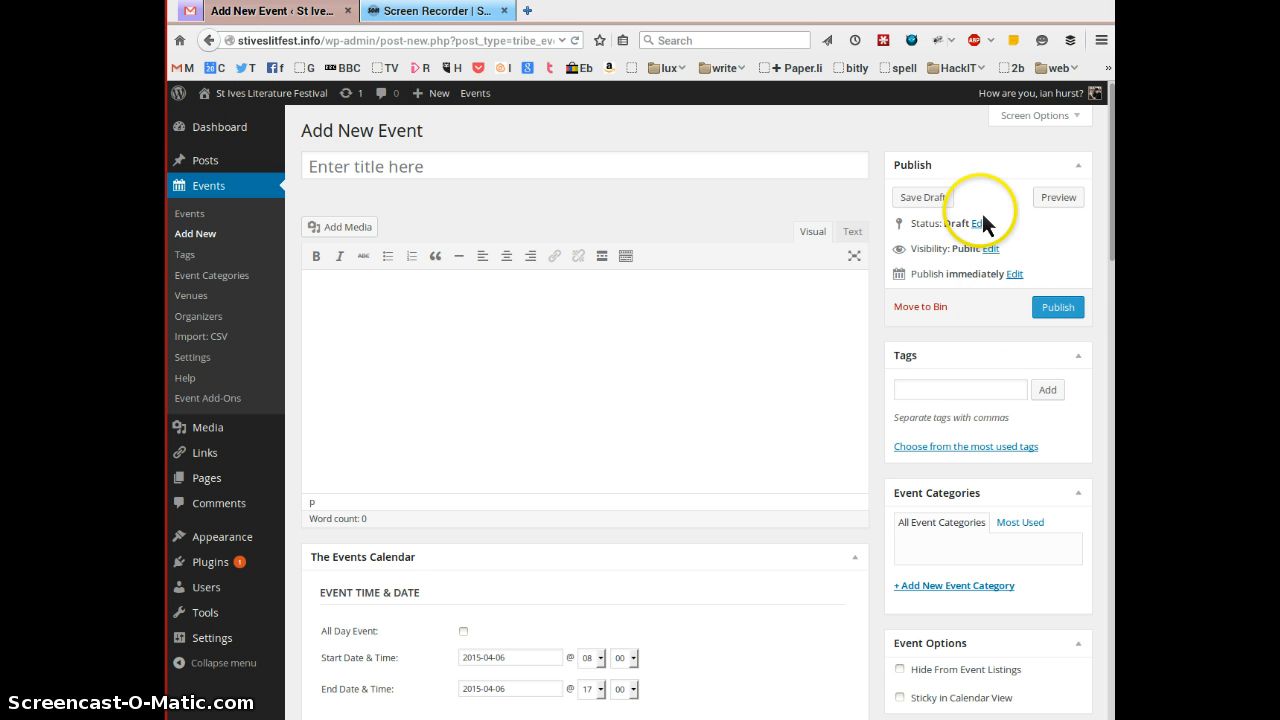
{"action": "left_click", "coordinate": [930, 392]}
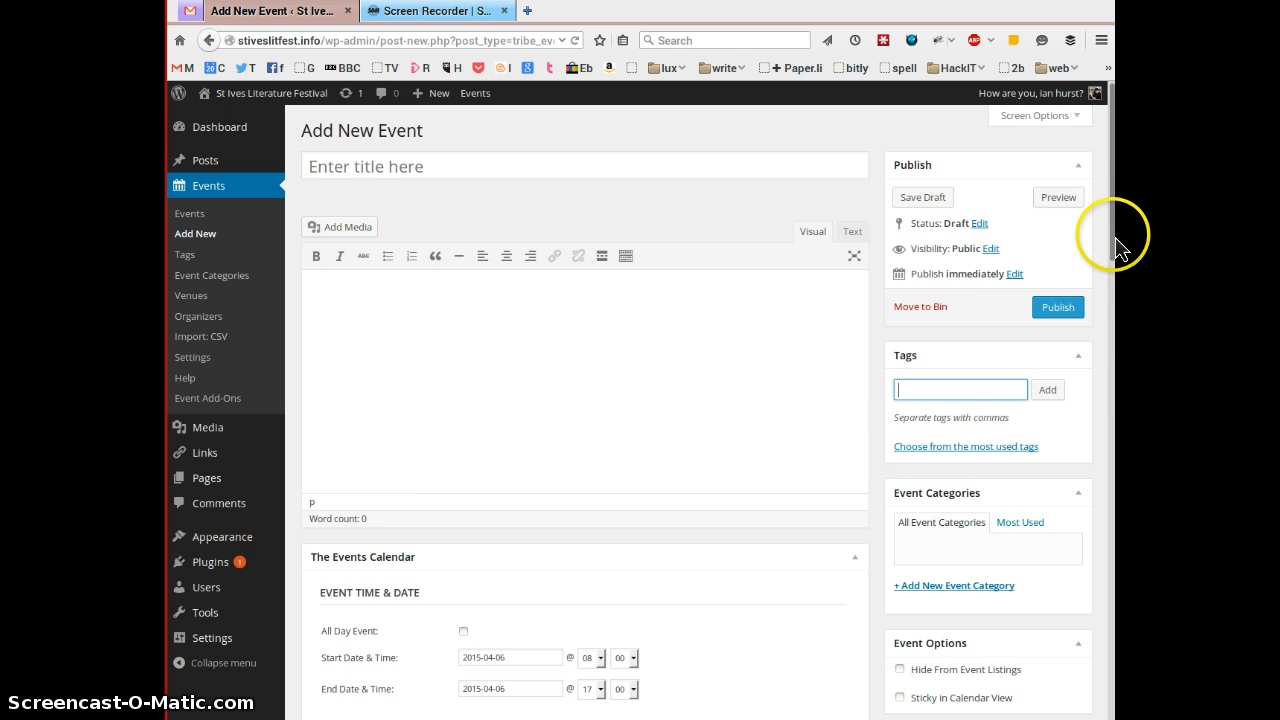
{"action": "scroll", "coordinate": [708, 412], "scroll_direction": "down", "scroll_amount": 4}
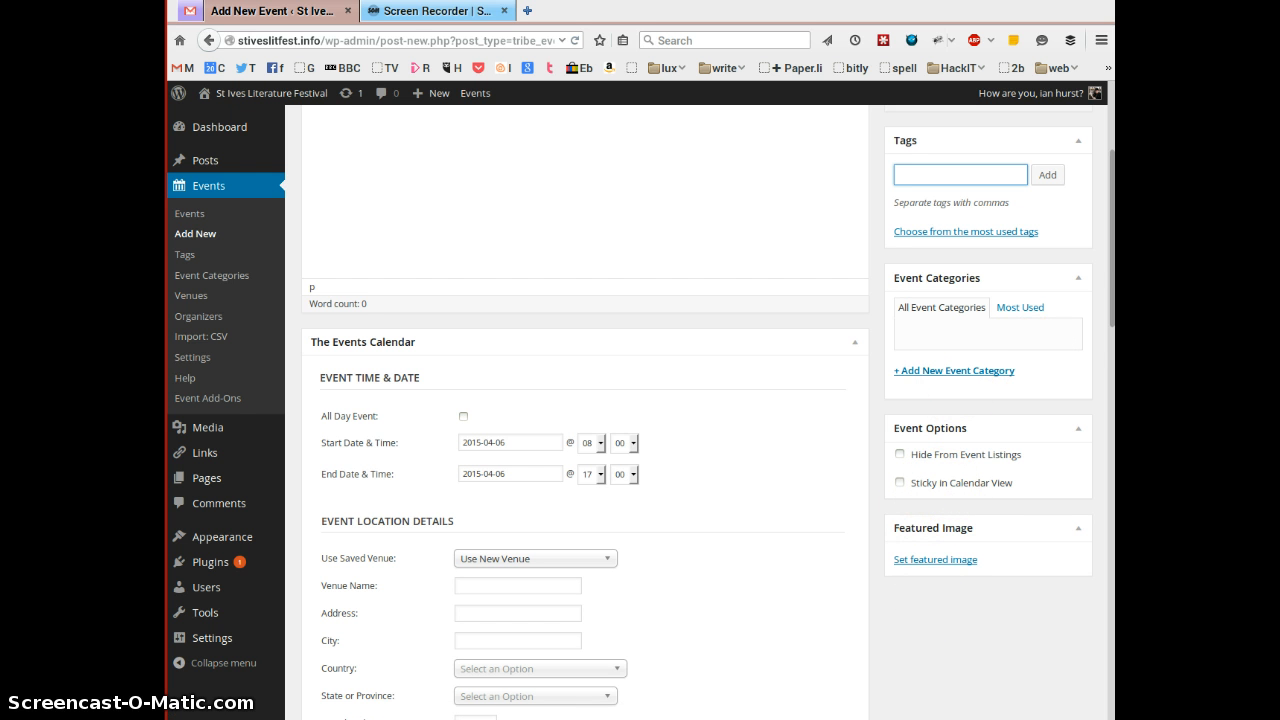
{"action": "scroll", "coordinate": [1108, 297], "scroll_direction": "up", "scroll_amount": 4}
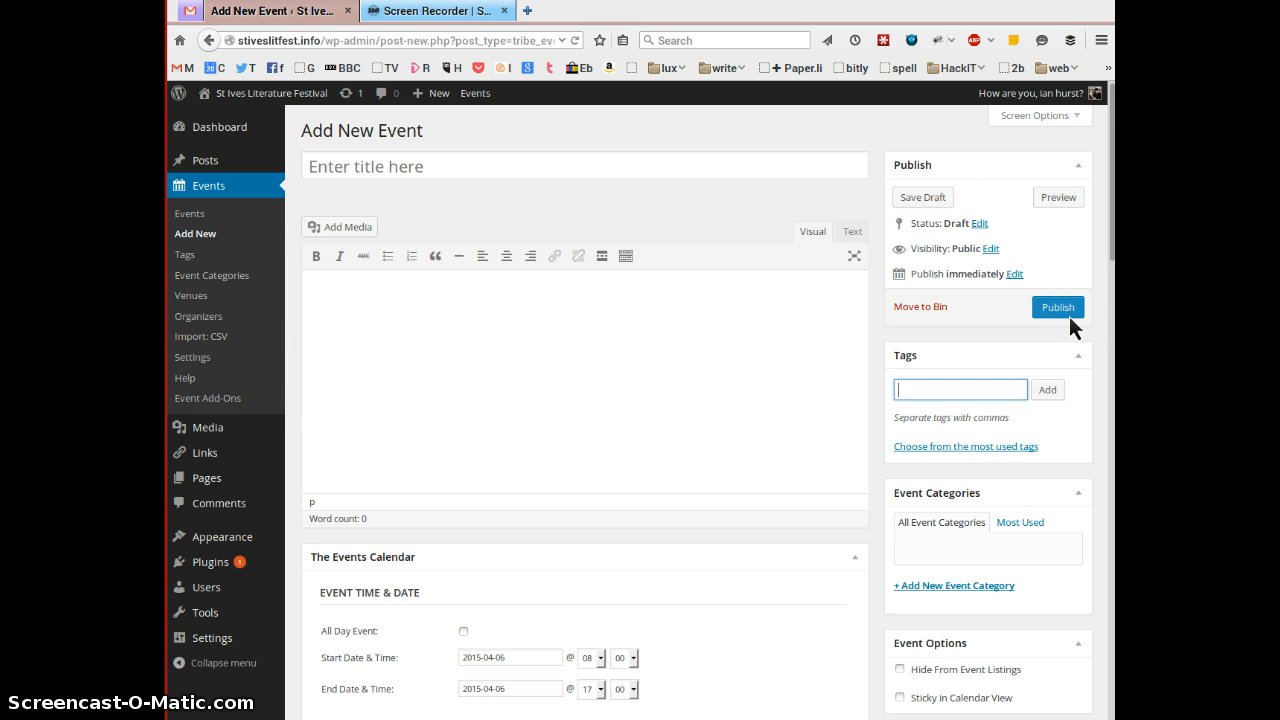
- Go to the Events list and edit the Litfest St Ives Literature Festival event
{"action": "left_click", "coordinate": [186, 218]}
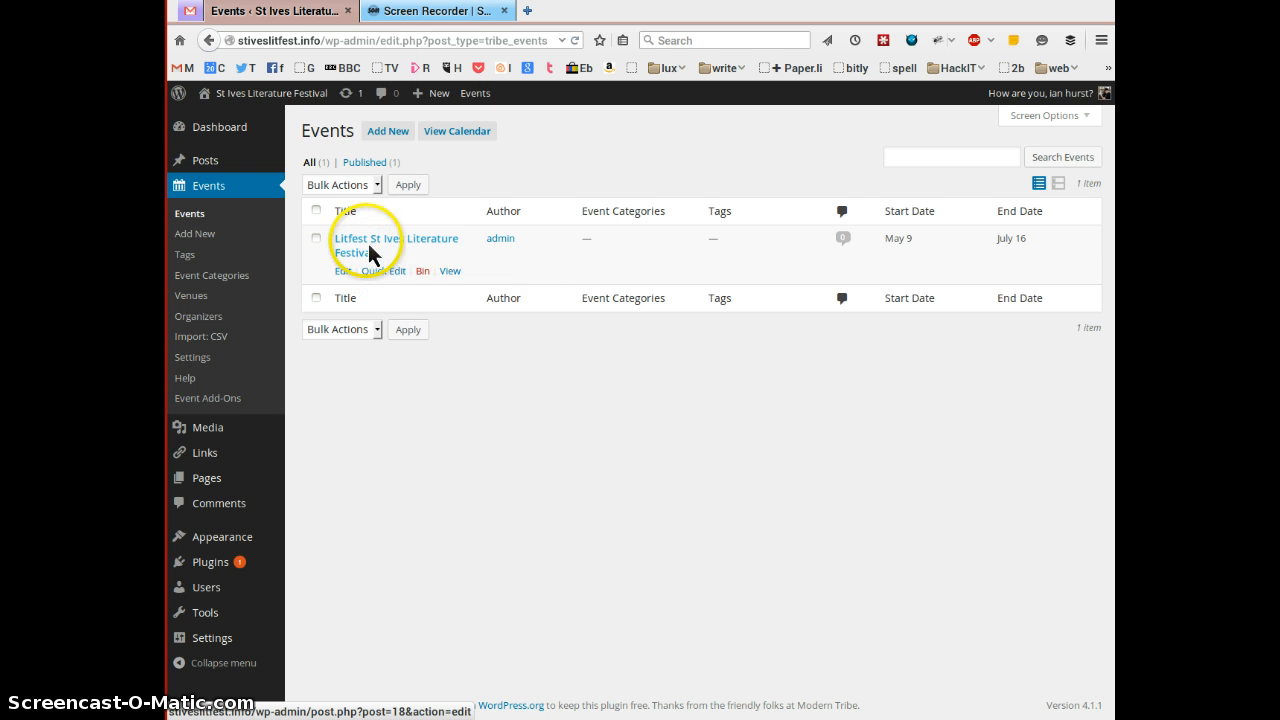
{"action": "left_click", "coordinate": [345, 273]}
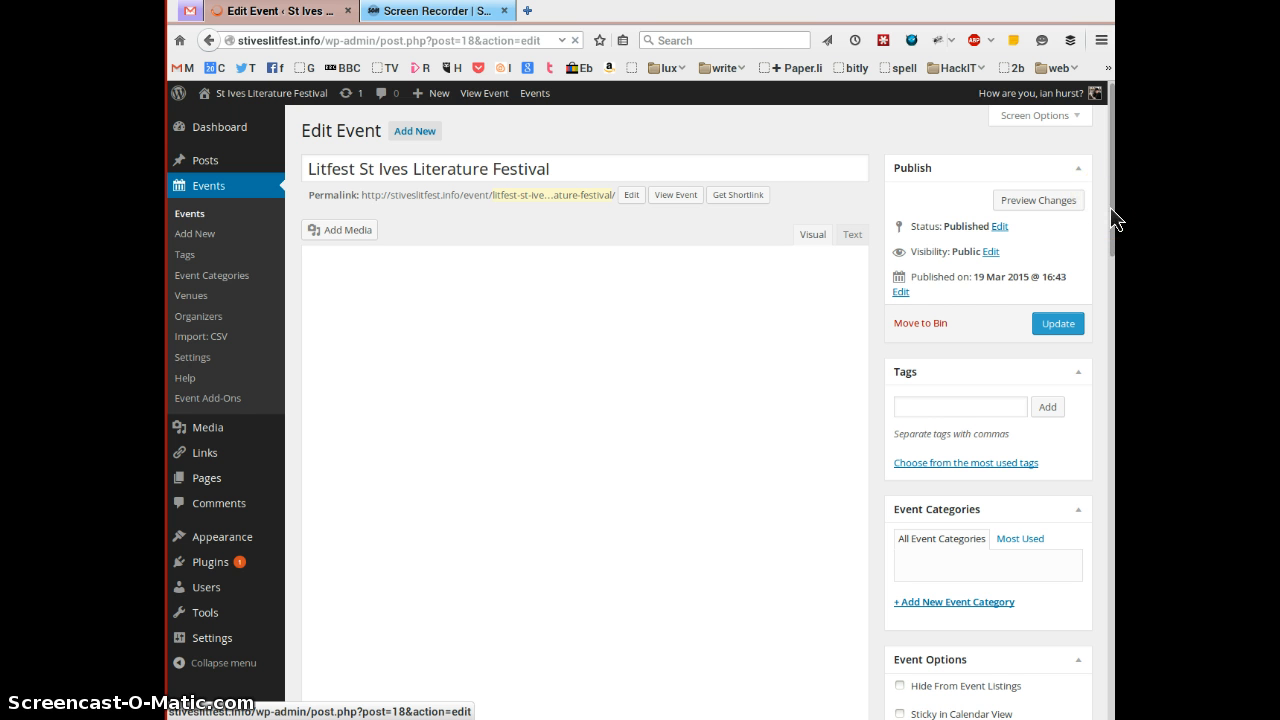
{"action": "left_click_drag", "start_coordinate": [1114, 224], "coordinate": [1116, 262]}
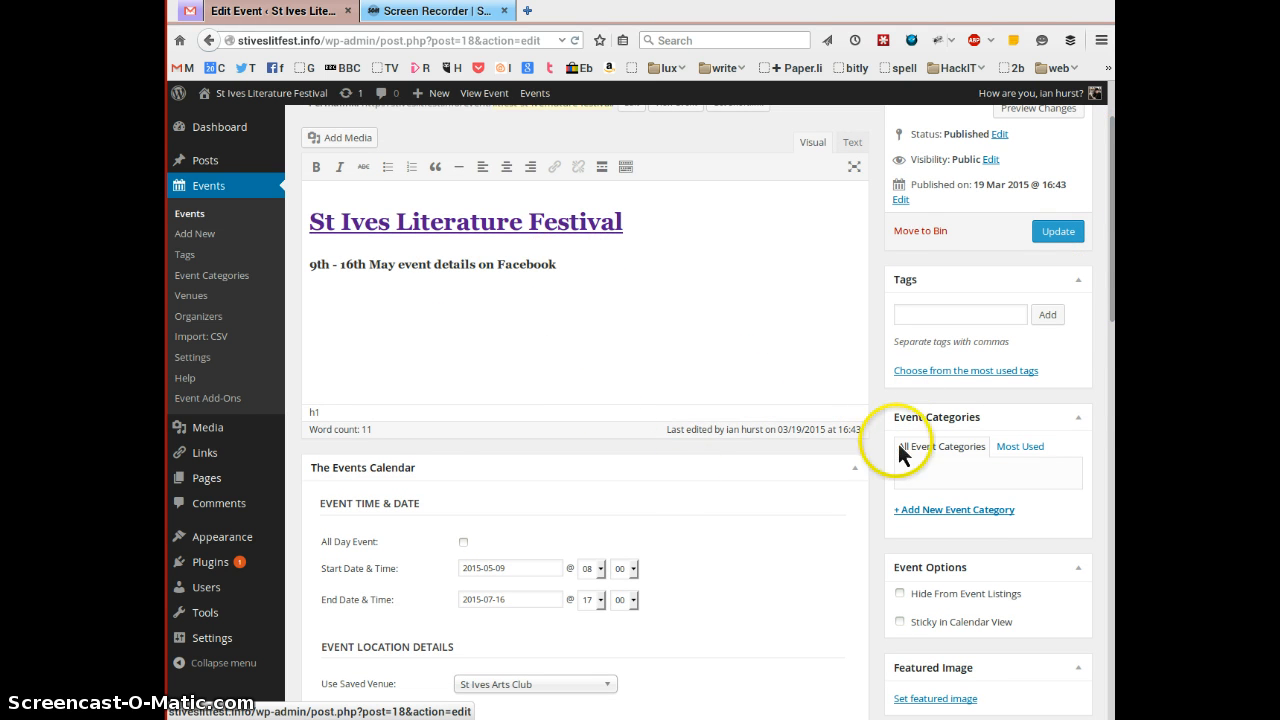
{"action": "scroll", "coordinate": [1094, 316], "scroll_direction": "down", "scroll_amount": 5}
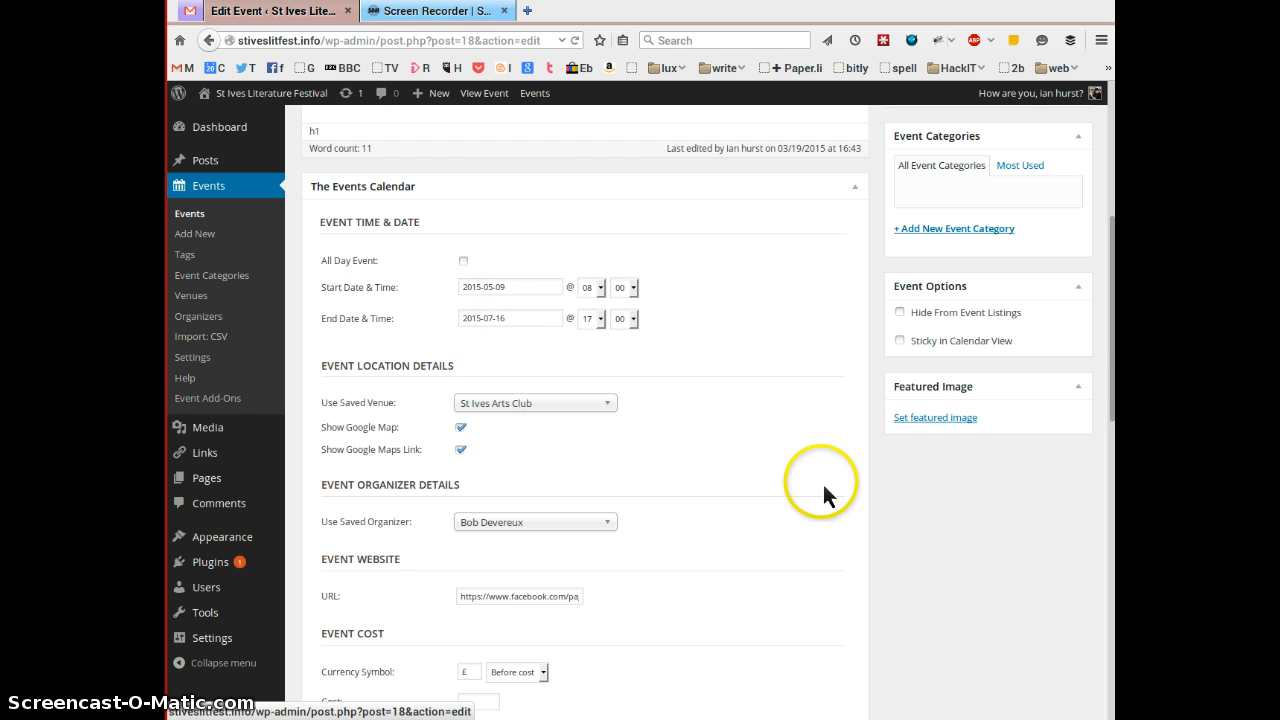
{"action": "left_click_drag", "start_coordinate": [1114, 337], "coordinate": [1118, 197]}
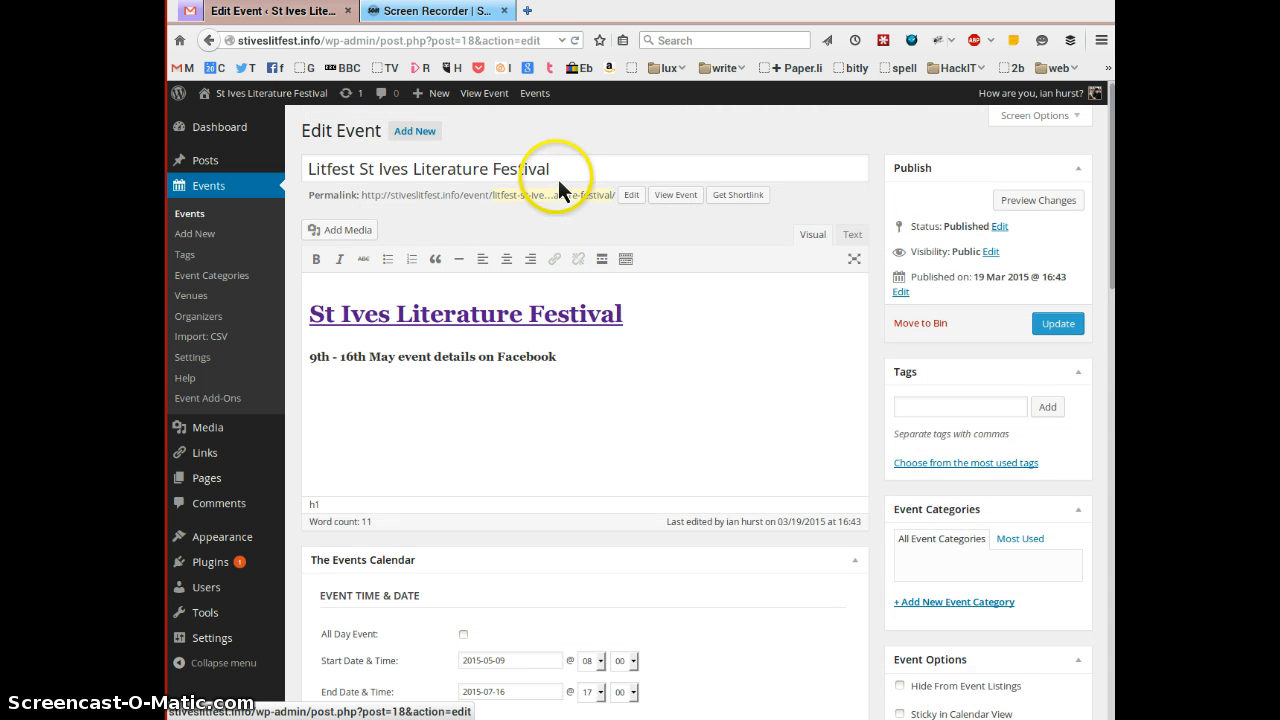
{"action": "left_click", "coordinate": [556, 440]}
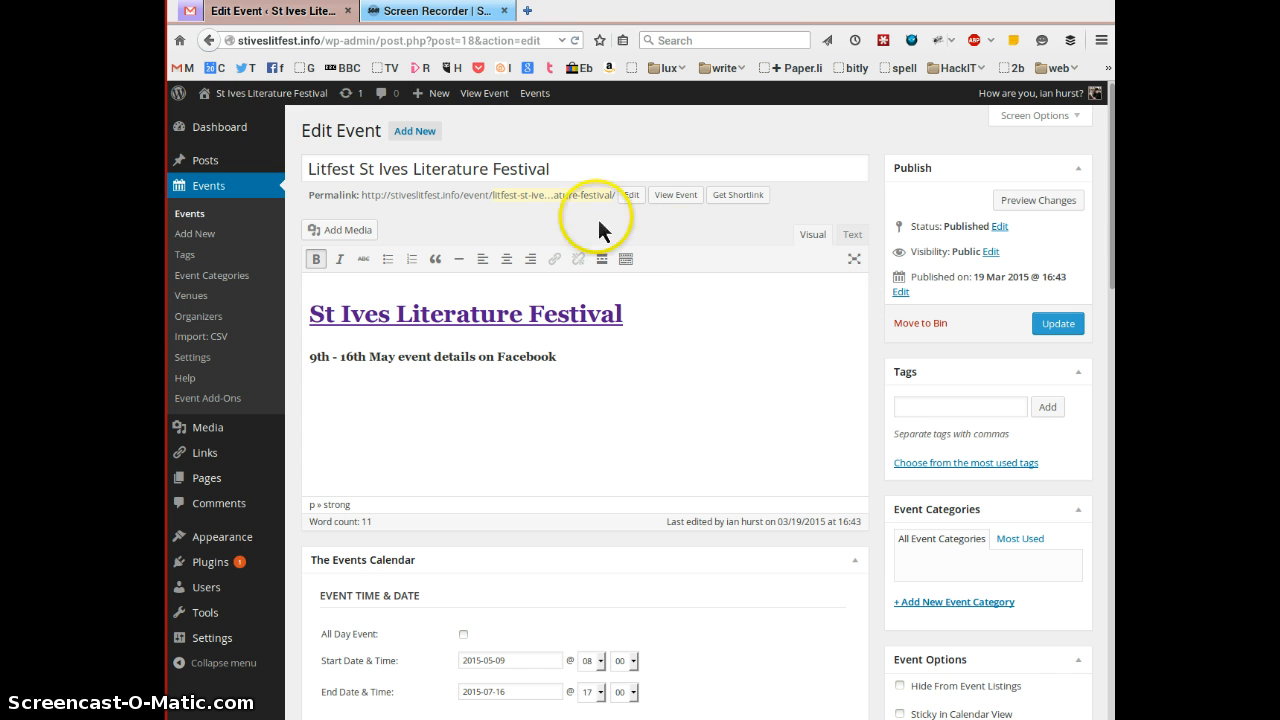
{"action": "mouse_move", "coordinate": [260, 95]}
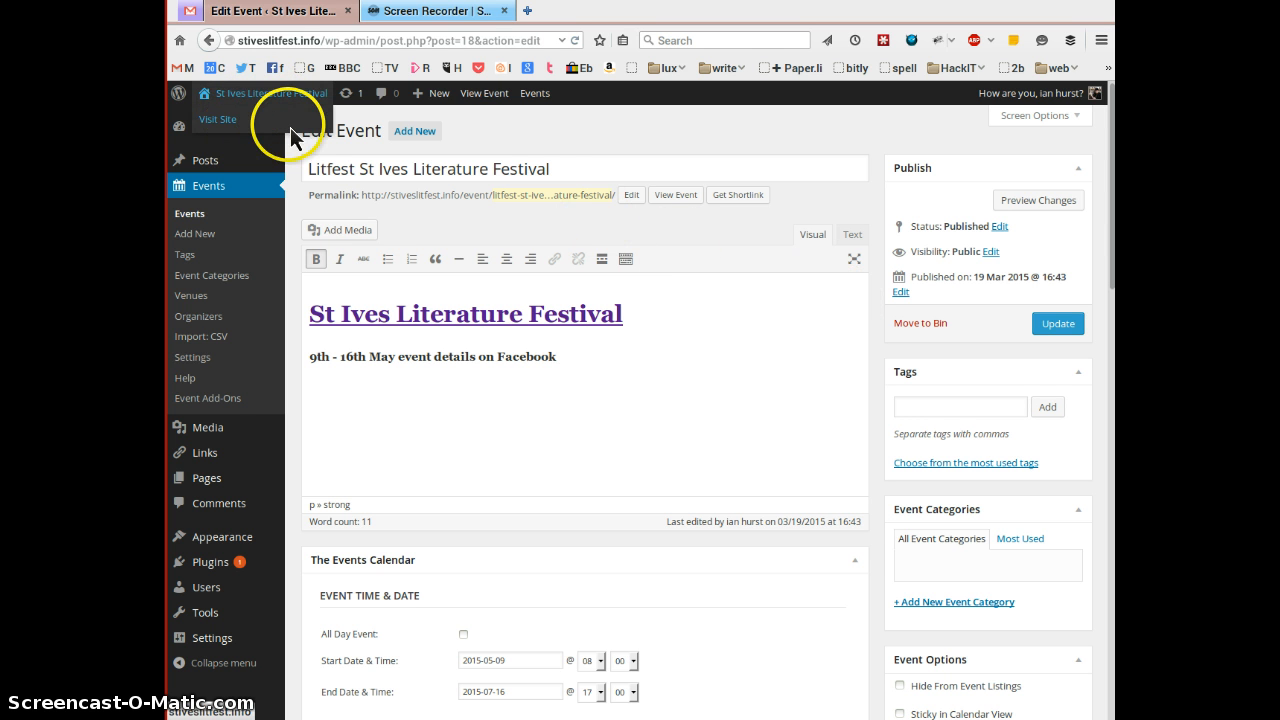
- Visit the public site and view its Upcoming Events page listing Litfest under May 2015
{"action": "left_click", "coordinate": [288, 124]}
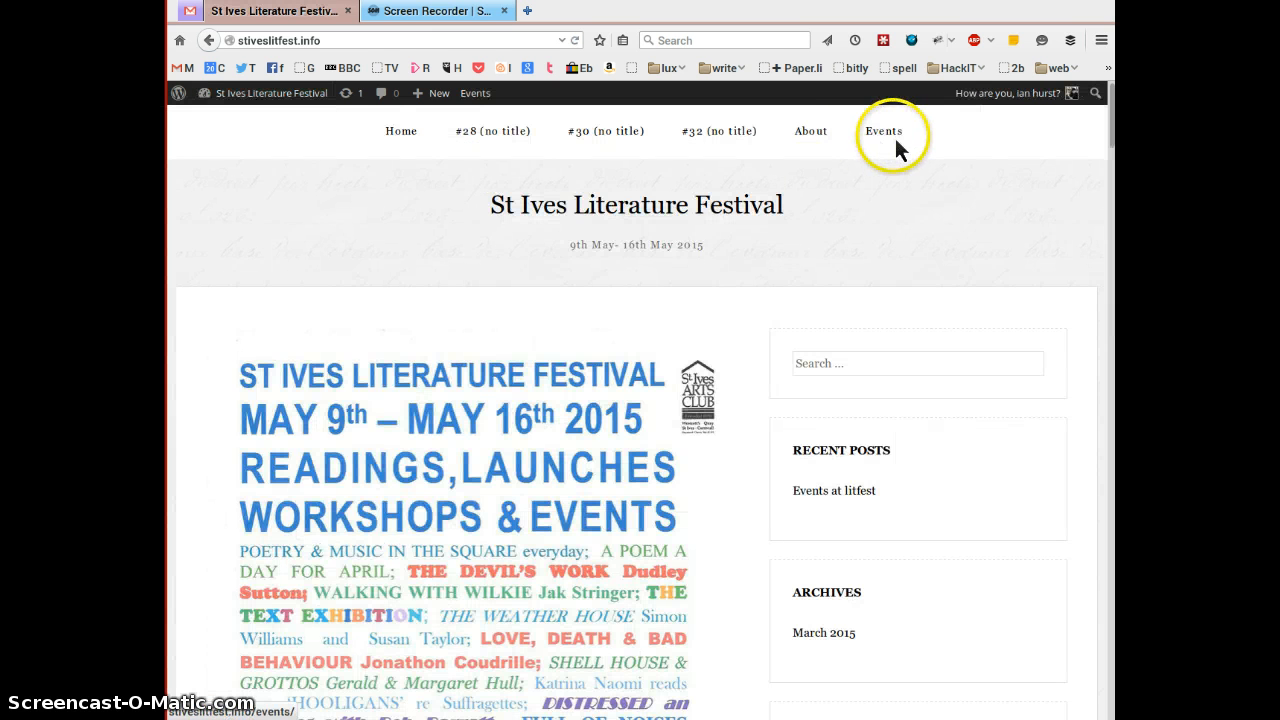
{"action": "left_click", "coordinate": [889, 131]}
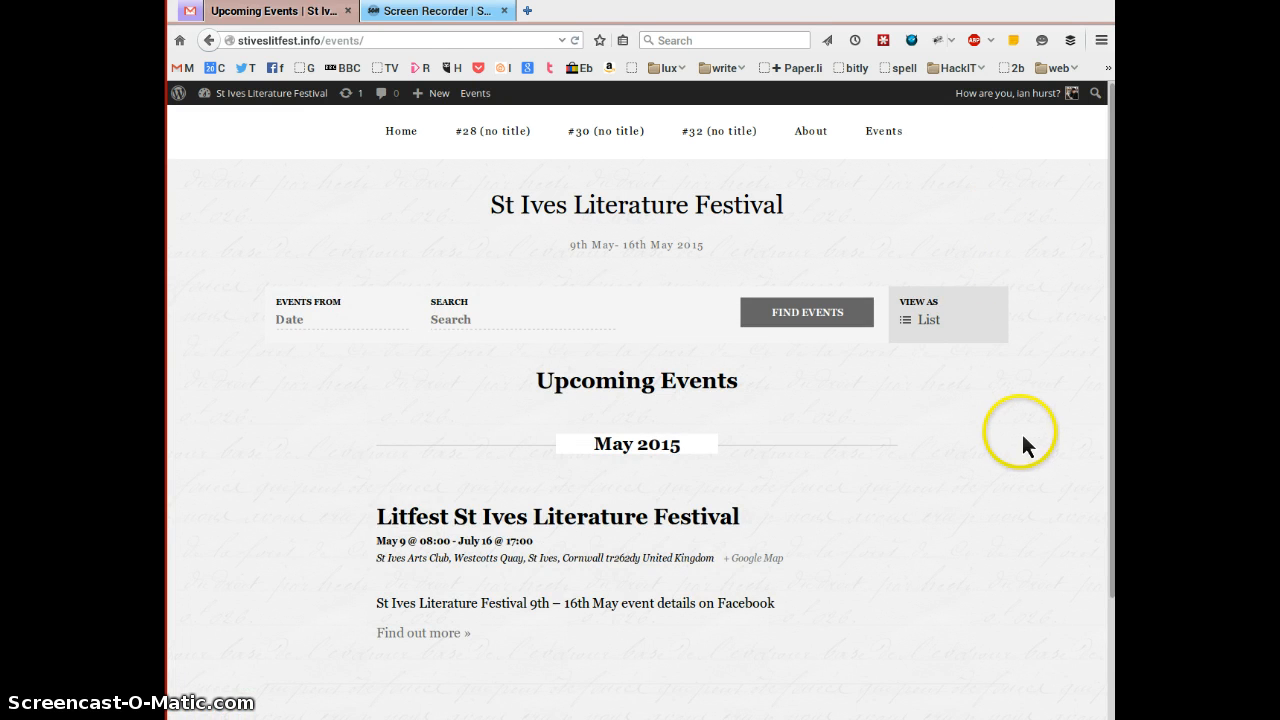
{"action": "scroll", "coordinate": [1026, 440], "scroll_direction": "down", "scroll_amount": 3}
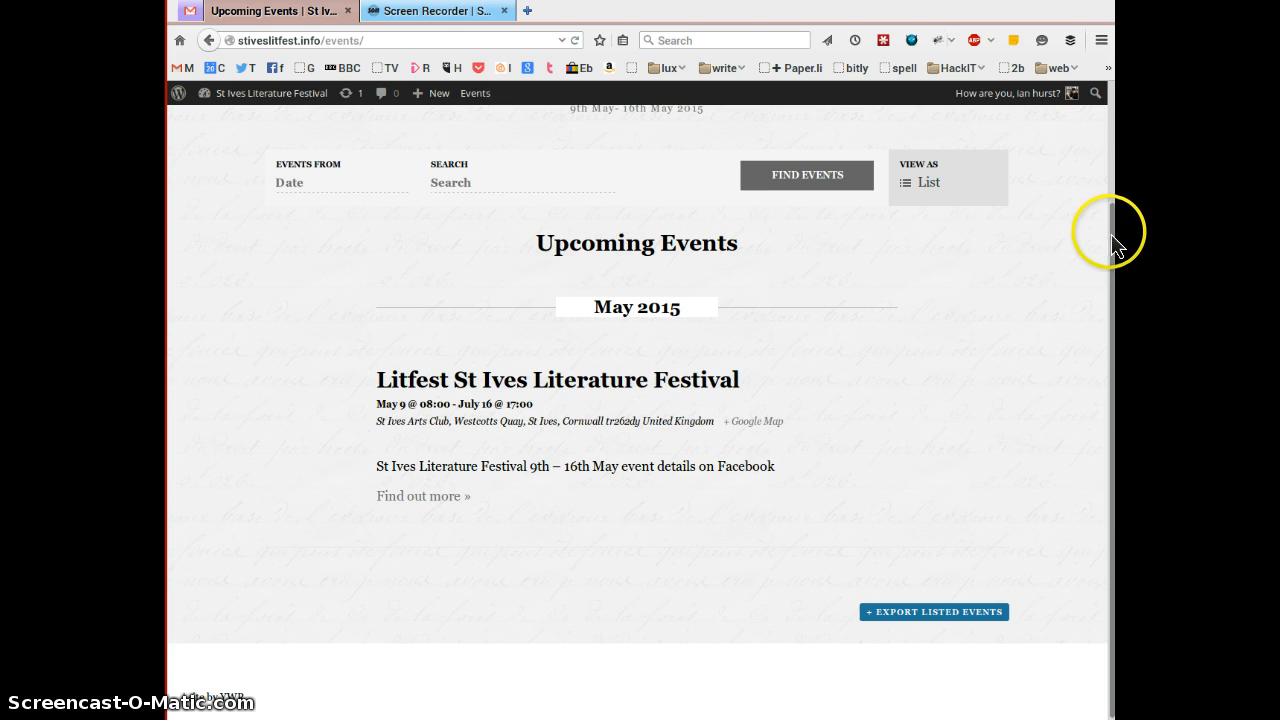
{"action": "left_click_drag", "start_coordinate": [1112, 236], "coordinate": [1113, 192]}
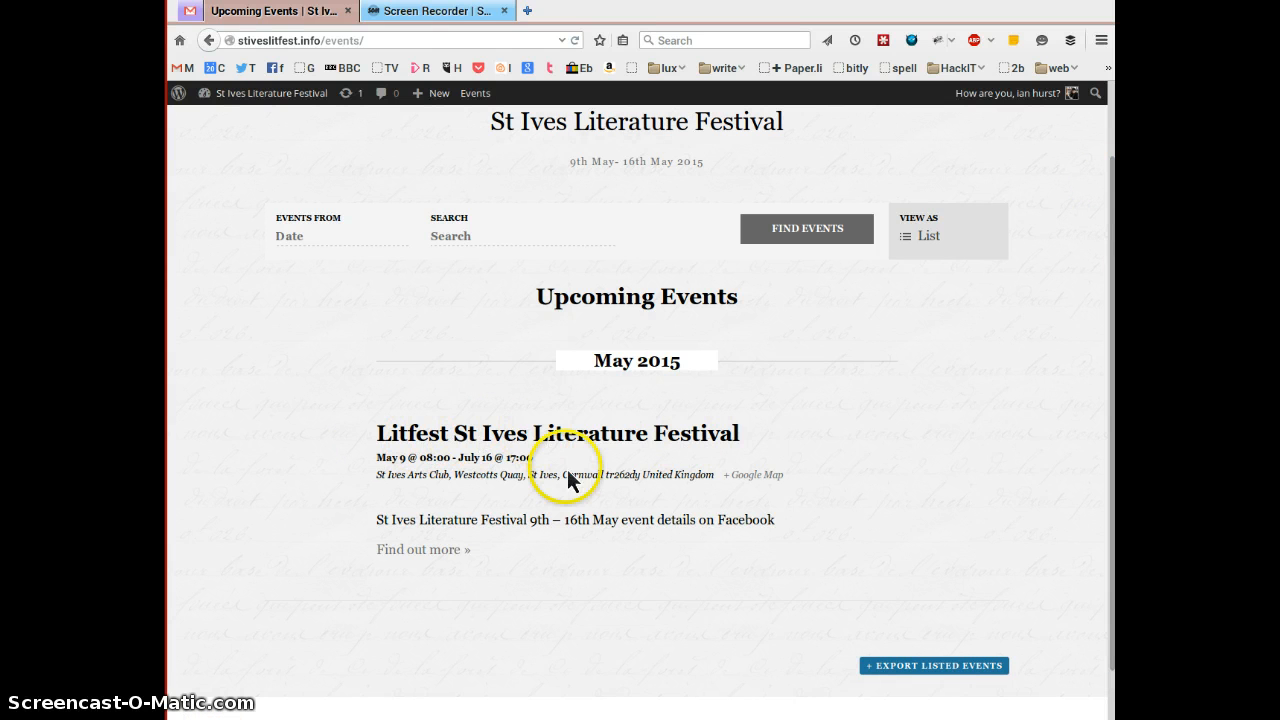
{"action": "left_click", "coordinate": [1113, 112]}
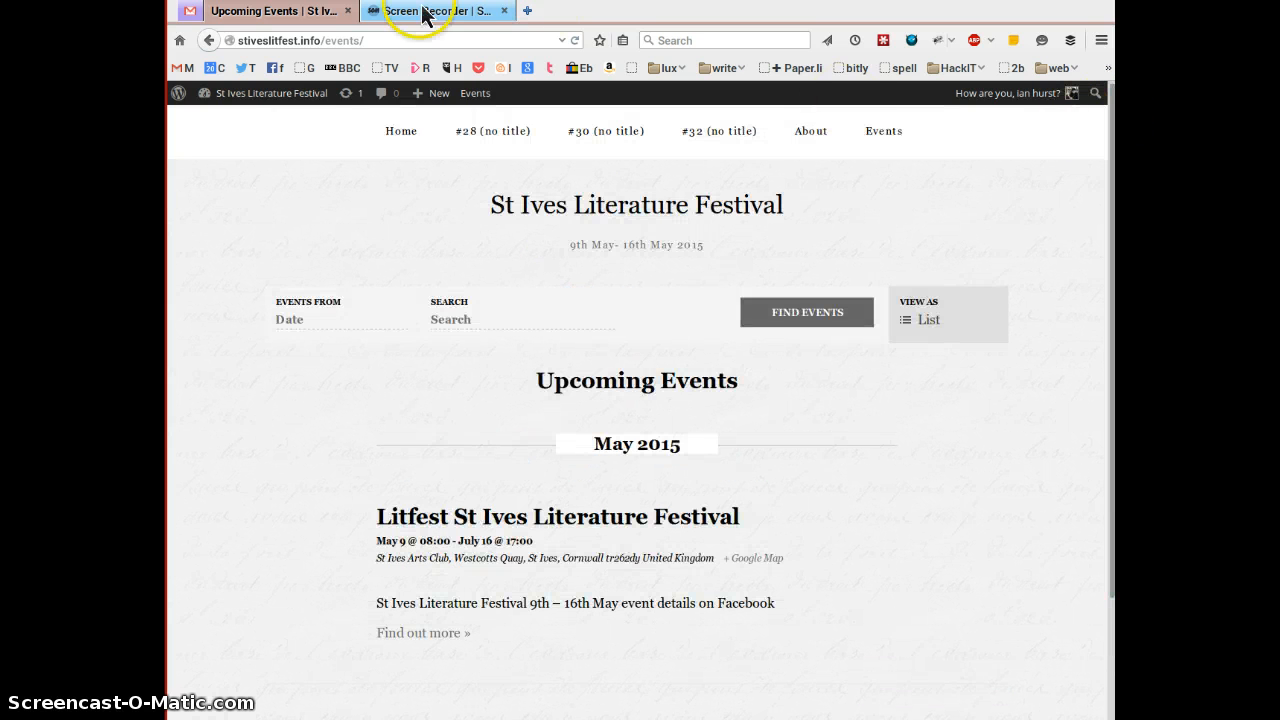
- Go back from the public site to the admin Dashboard through the site-name menu
{"action": "mouse_move", "coordinate": [266, 98]}
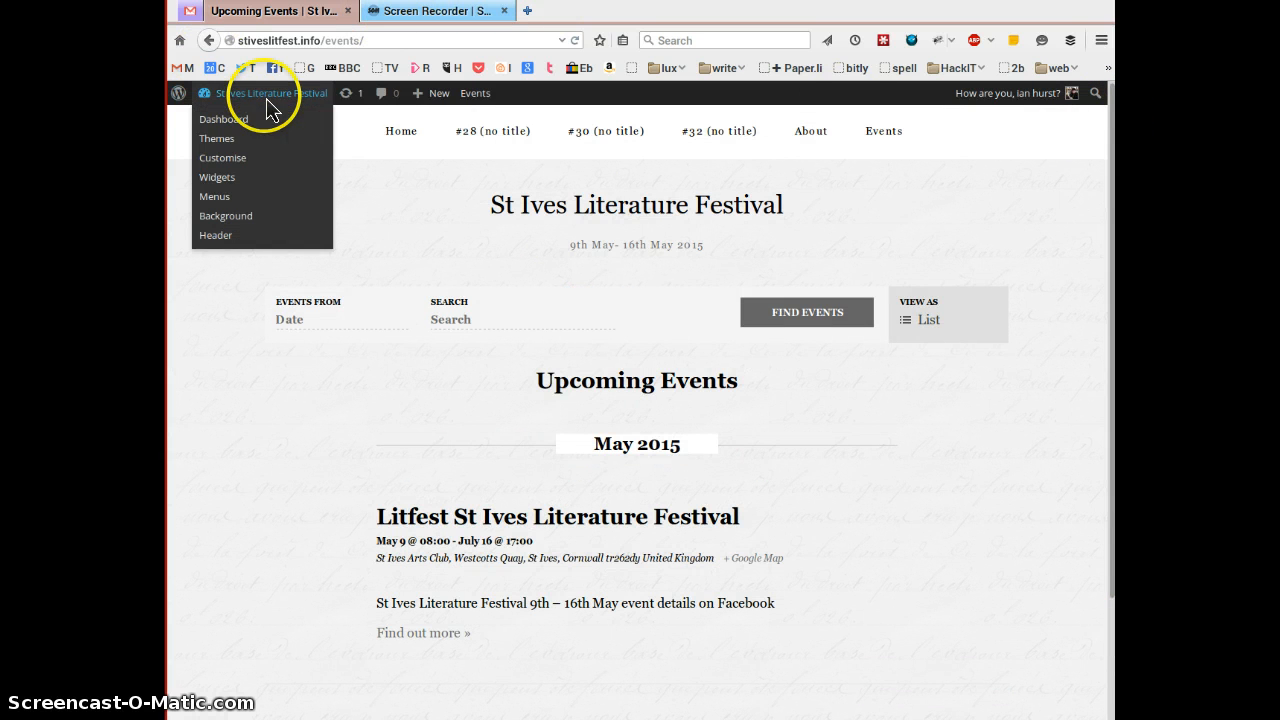
{"action": "left_click", "coordinate": [235, 127]}
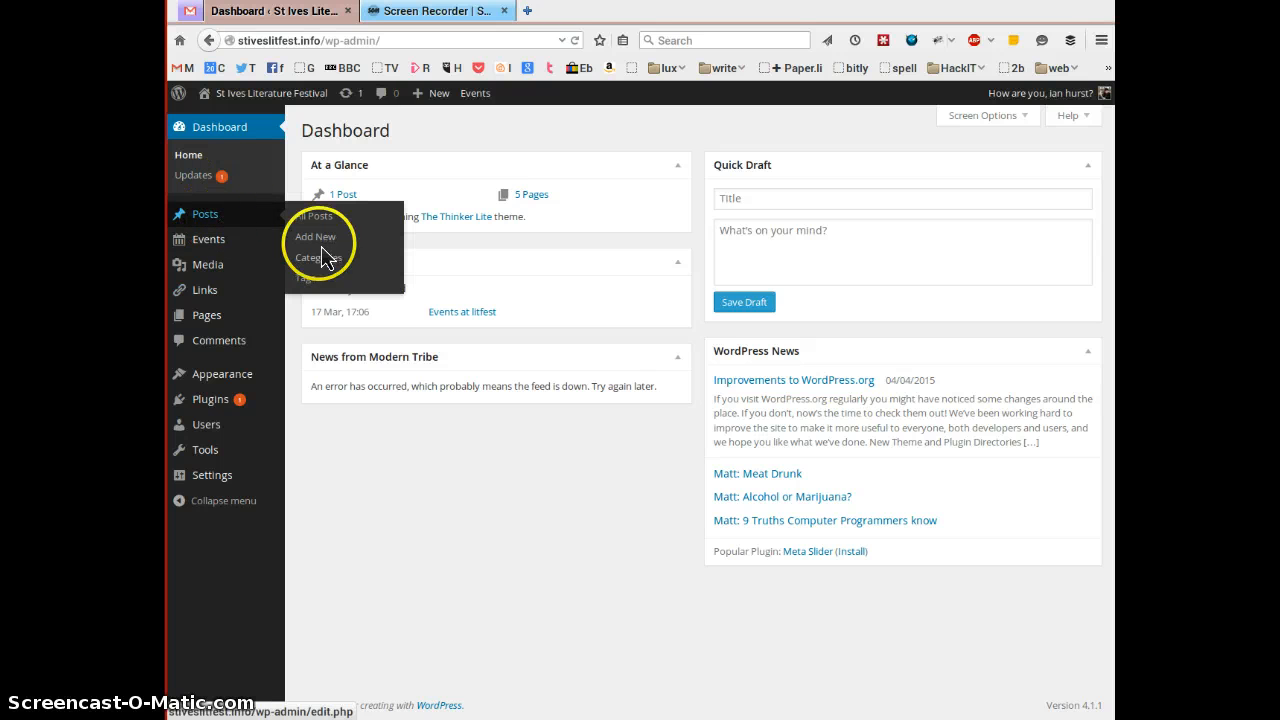
{"action": "mouse_move", "coordinate": [190, 244]}
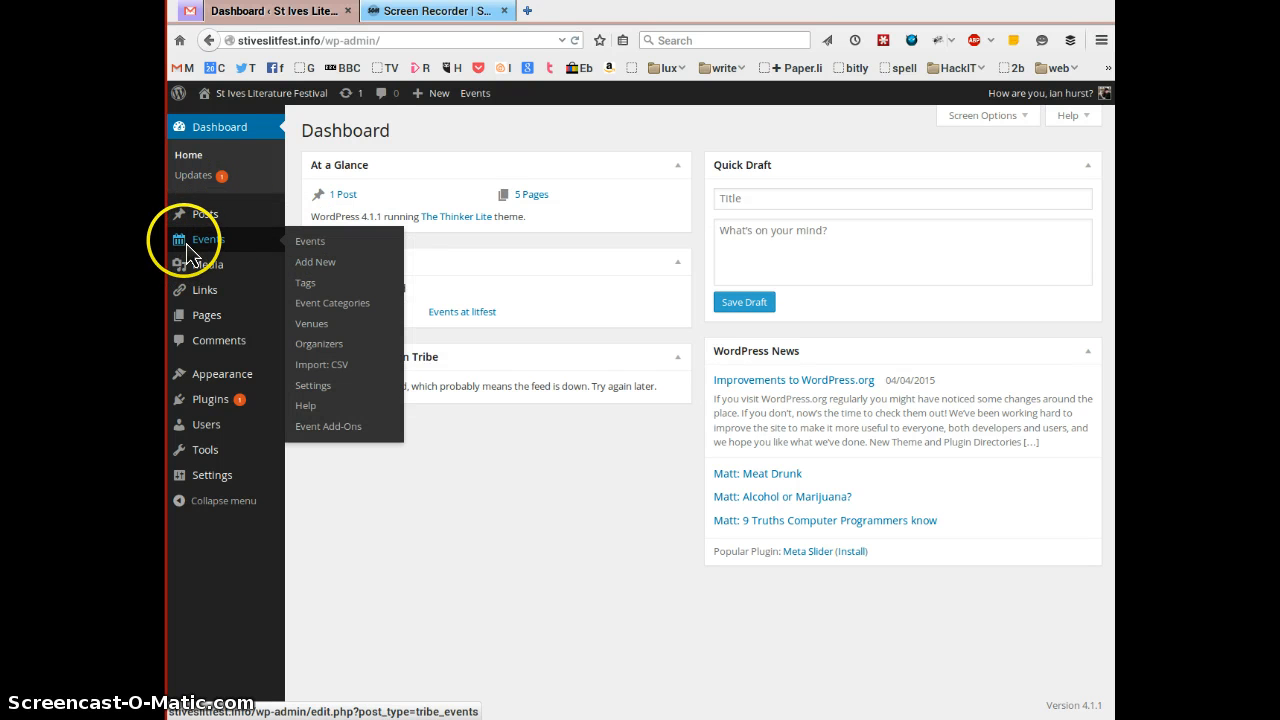